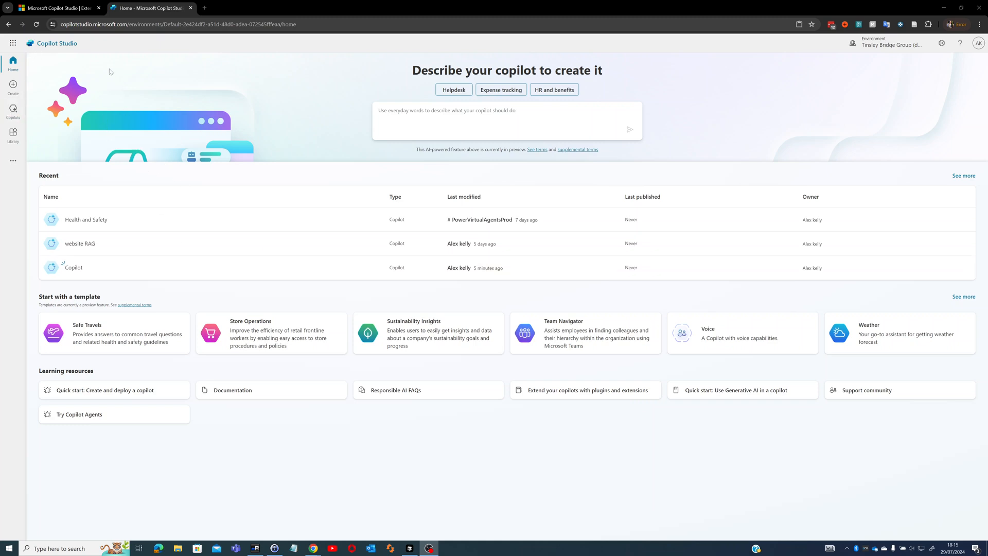
Start a new copilot named "ask questions about website" with the description "website agent".
{"action": "left_click", "coordinate": [13, 87]}
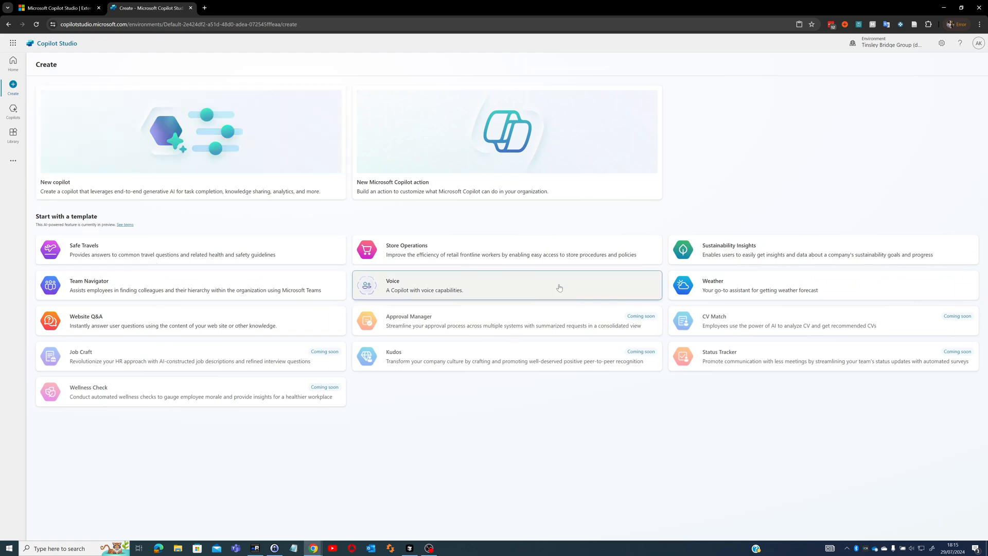
{"action": "left_click", "coordinate": [246, 180]}
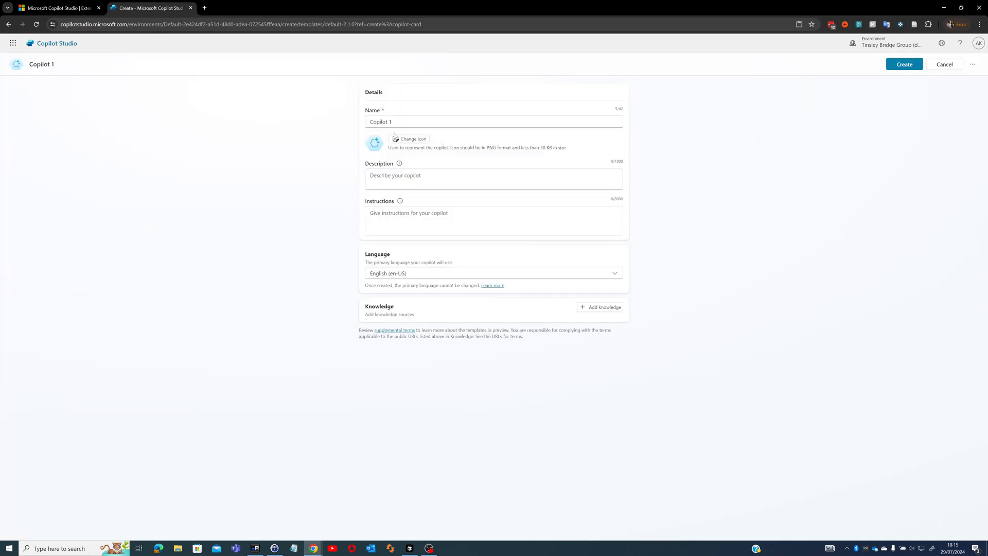
{"action": "left_click_drag", "start_coordinate": [400, 123], "coordinate": [368, 123]}
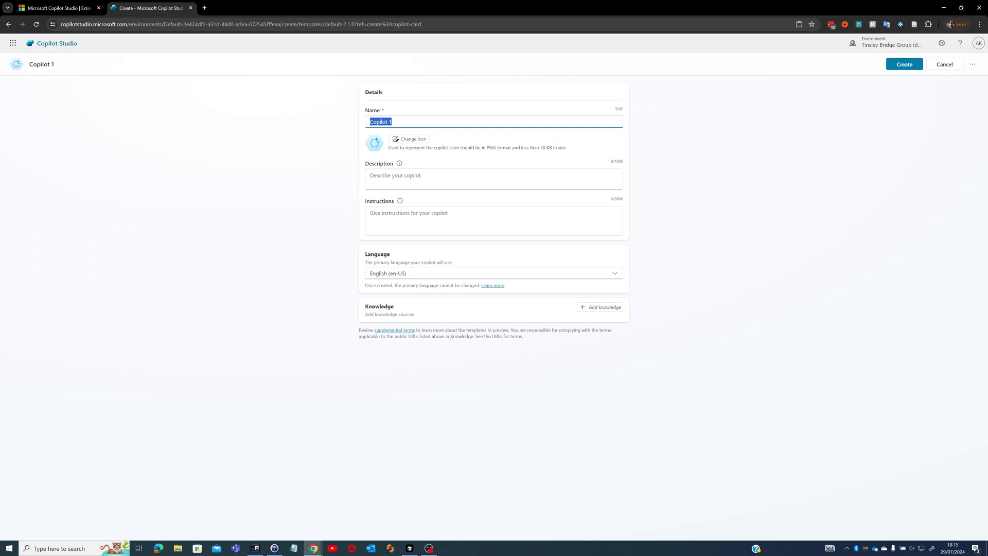
{"action": "type", "text": "ask questions about website"}
{"action": "left_click", "coordinate": [396, 178]}
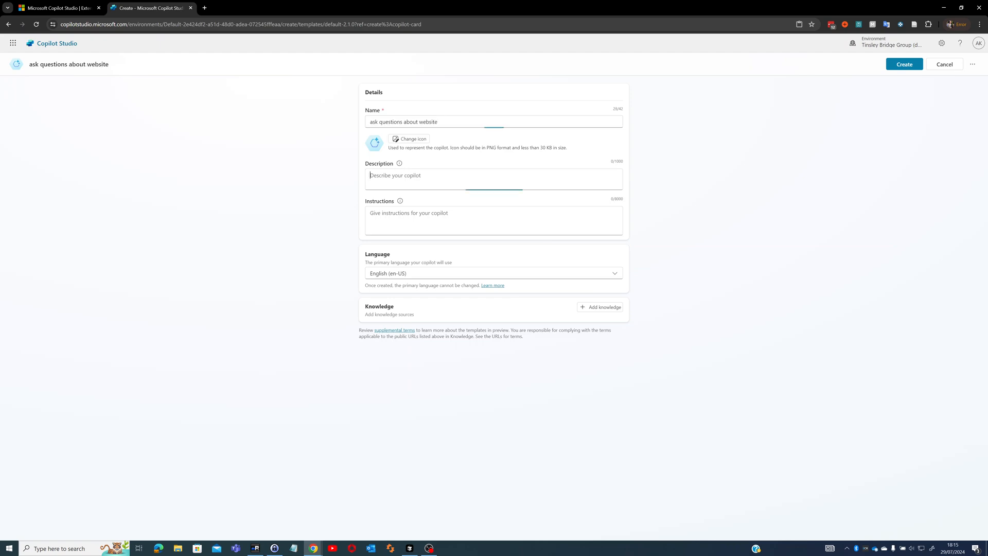
{"action": "type", "text": "website agent"}
Set the copilot's instructions to "Answer questions about the website provided".
{"action": "left_click", "coordinate": [396, 215]}
{"action": "type", "text": "i want to kno"}
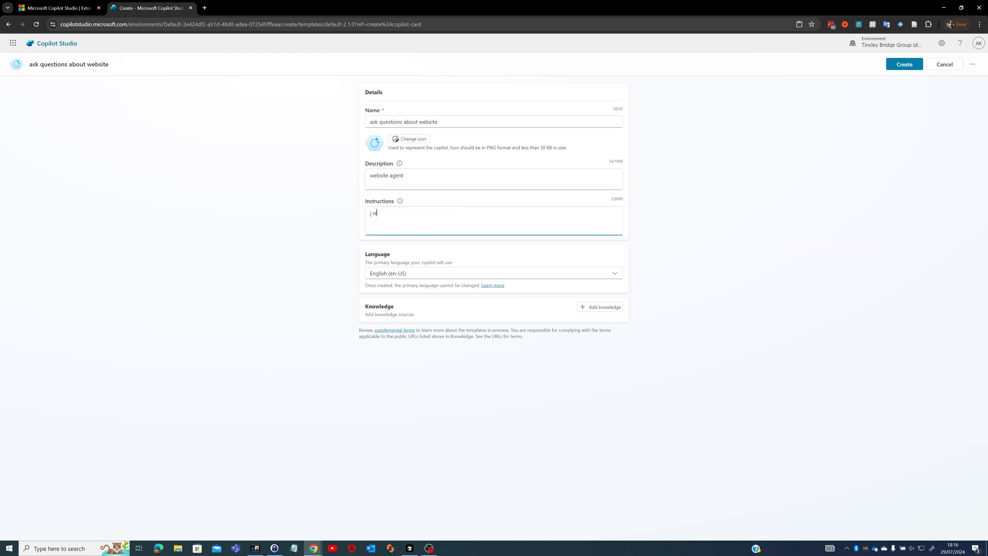
{"action": "type", "text": "w"}
{"action": "key", "text": "BackSpace"}
{"action": "key", "text": "BackSpace"}
{"action": "key", "text": "BackSpace"}
{"action": "key", "text": "BackSpace"}
{"action": "key", "text": "BackSpace"}
{"action": "key", "text": "BackSpace"}
{"action": "key", "text": "BackSpace"}
{"action": "key", "text": "BackSpace"}
{"action": "key", "text": "BackSpace"}
{"action": "key", "text": "BackSpace"}
{"action": "key", "text": "BackSpace"}
{"action": "key", "text": "BackSpace"}
{"action": "key", "text": "BackSpace"}
{"action": "key", "text": "BackSpace"}
{"action": "type", "text": "Answer questions aoabout the website provided."}
{"action": "left_click", "coordinate": [598, 306]}
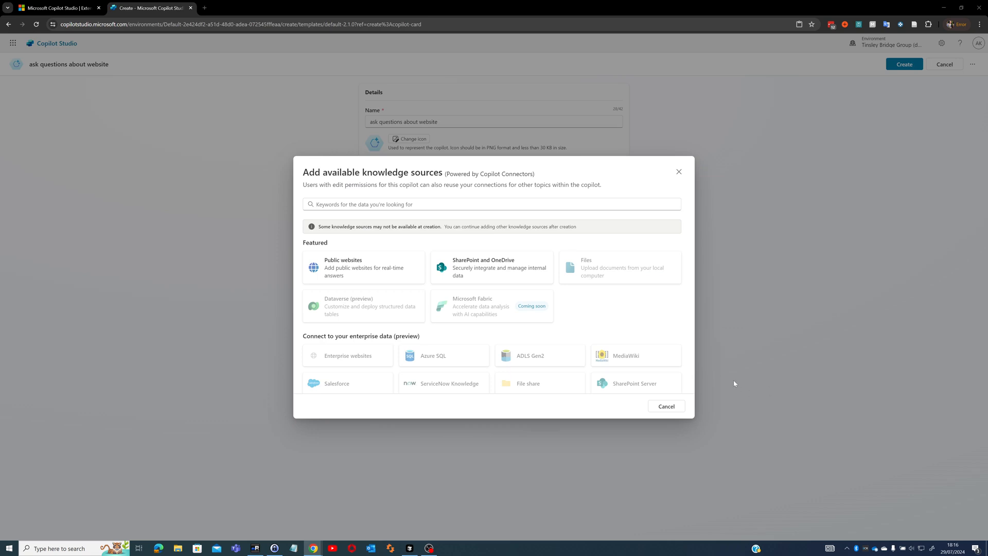
{"action": "left_click", "coordinate": [403, 268]}
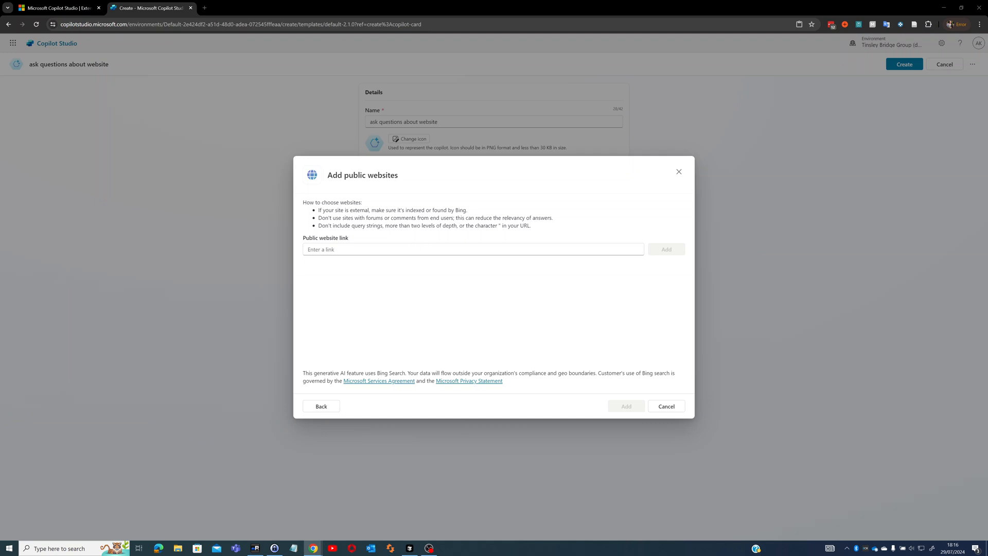
{"action": "left_click", "coordinate": [617, 252]}
{"action": "type", "text": "https://www.edge-digital.co.uk/"}
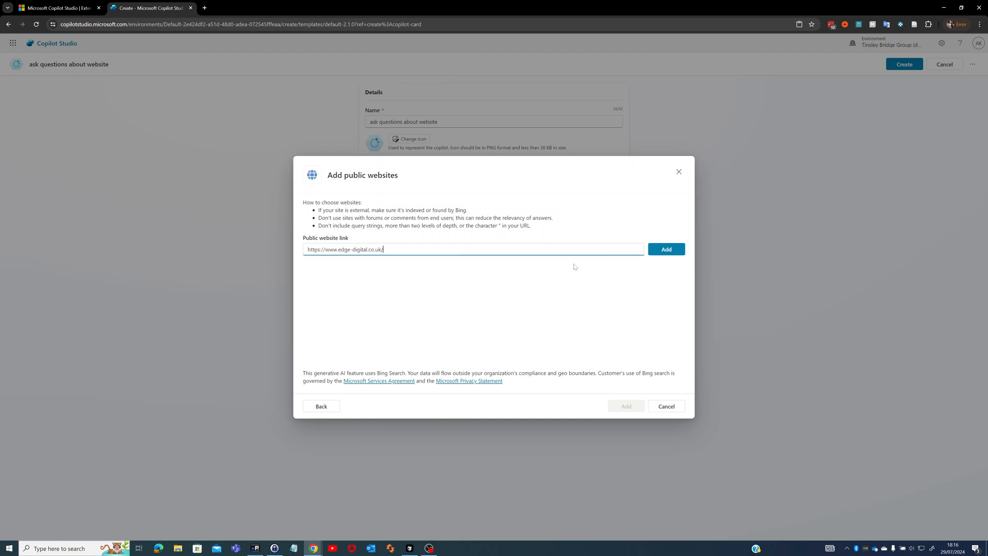
{"action": "left_click", "coordinate": [667, 249]}
{"action": "left_click", "coordinate": [626, 406]}
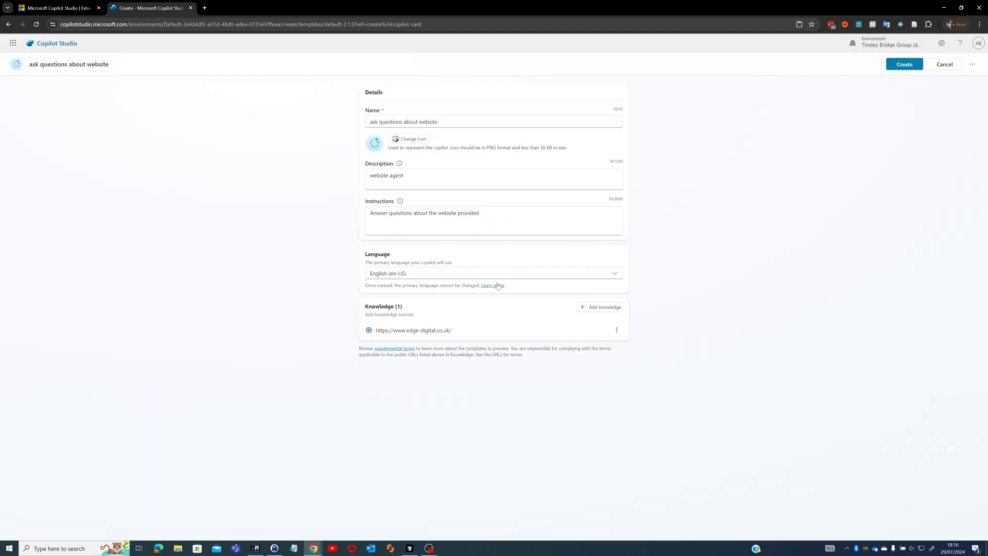
{"action": "left_click", "coordinate": [905, 65]}
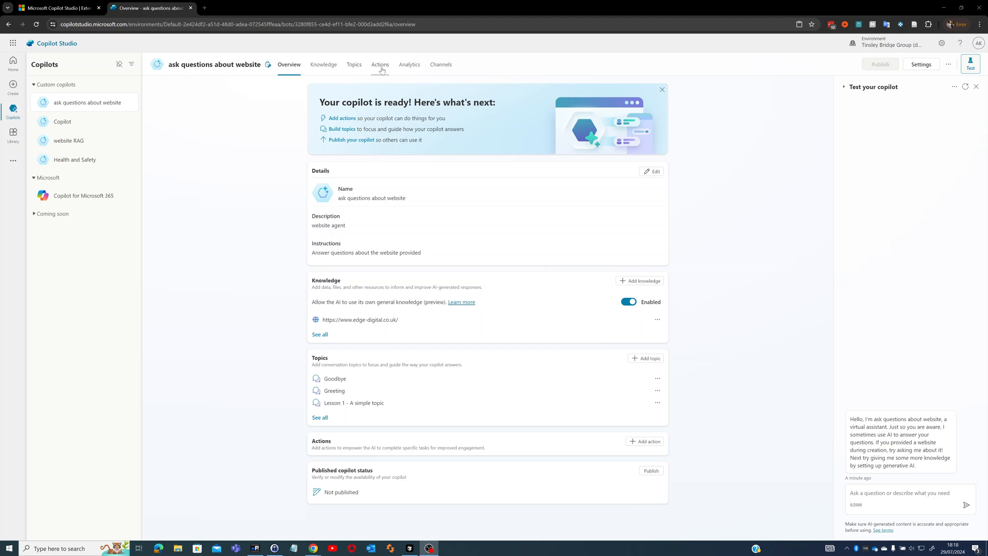
Start a new topic created from a description with Copilot and name it "website questions".
{"action": "left_click", "coordinate": [443, 66]}
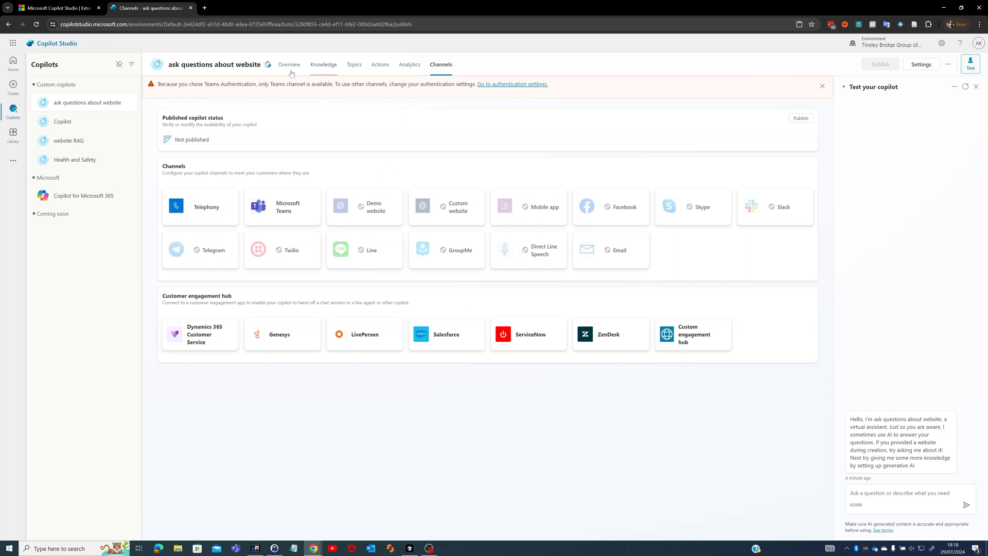
{"action": "left_click", "coordinate": [362, 69]}
{"action": "left_click", "coordinate": [355, 64]}
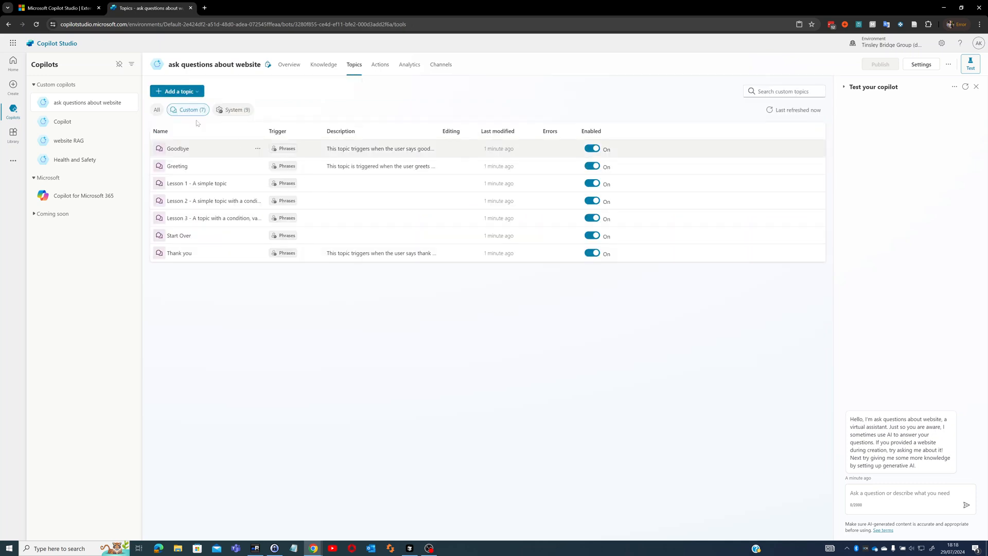
{"action": "left_click", "coordinate": [160, 92]}
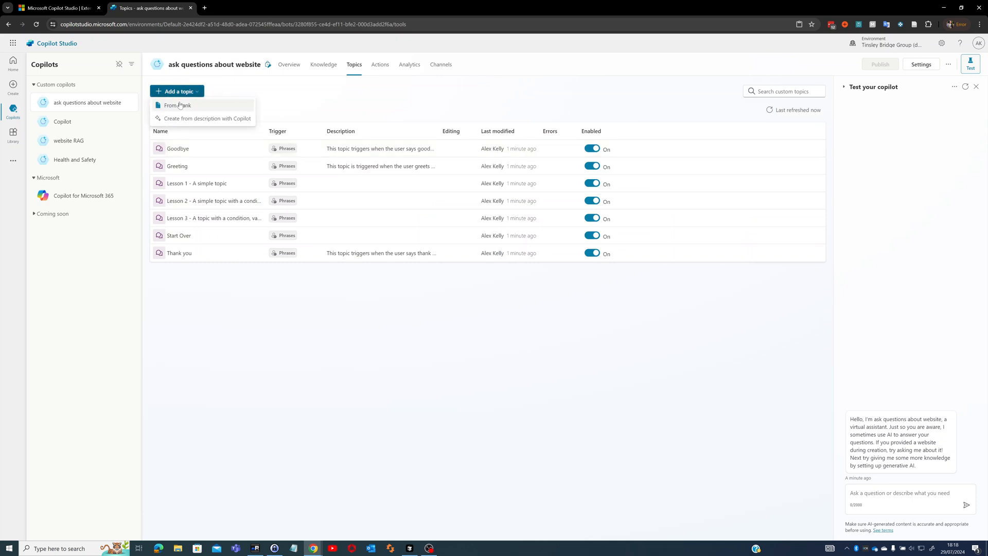
{"action": "left_click", "coordinate": [203, 119]}
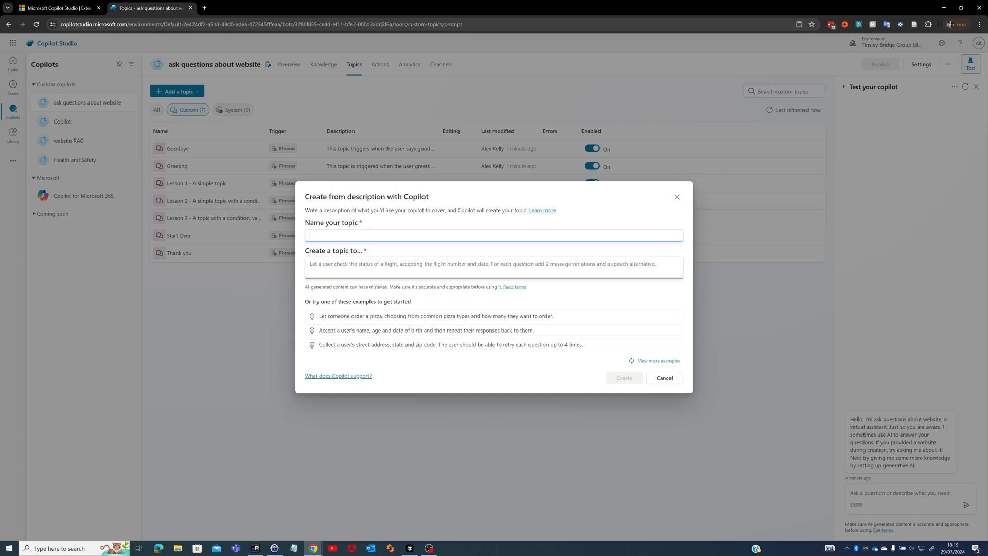
{"action": "type", "text": "webiste"}
{"action": "type", "text": " quesitons"}
{"action": "right_click", "coordinate": [340, 235]}
{"action": "left_click", "coordinate": [369, 246]}
Describe the topic as "ask me a question about the website" and generate it.
{"action": "key", "text": "Tab"}
{"action": "type", "text": "a"}
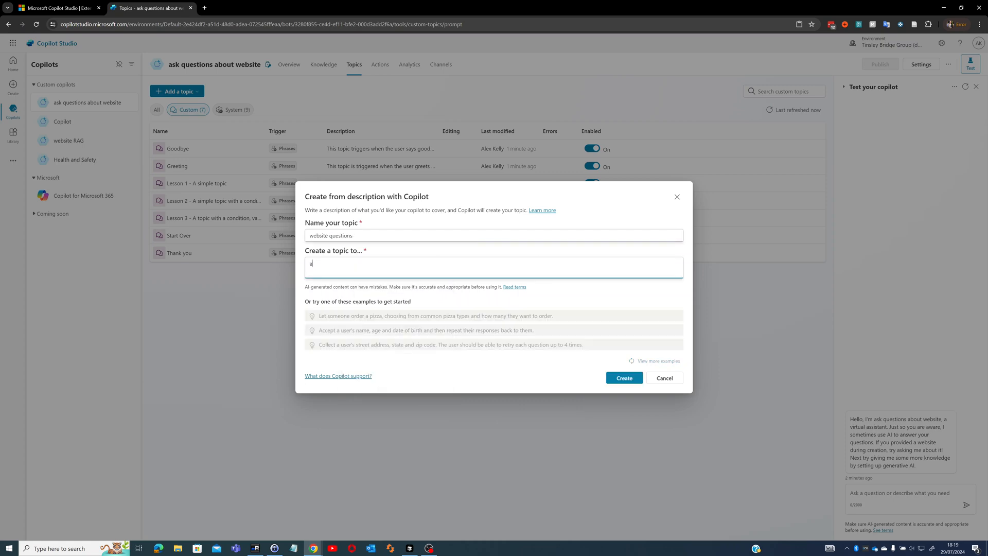
{"action": "type", "text": "sk me a question about the website"}
{"action": "left_click", "coordinate": [615, 379]}
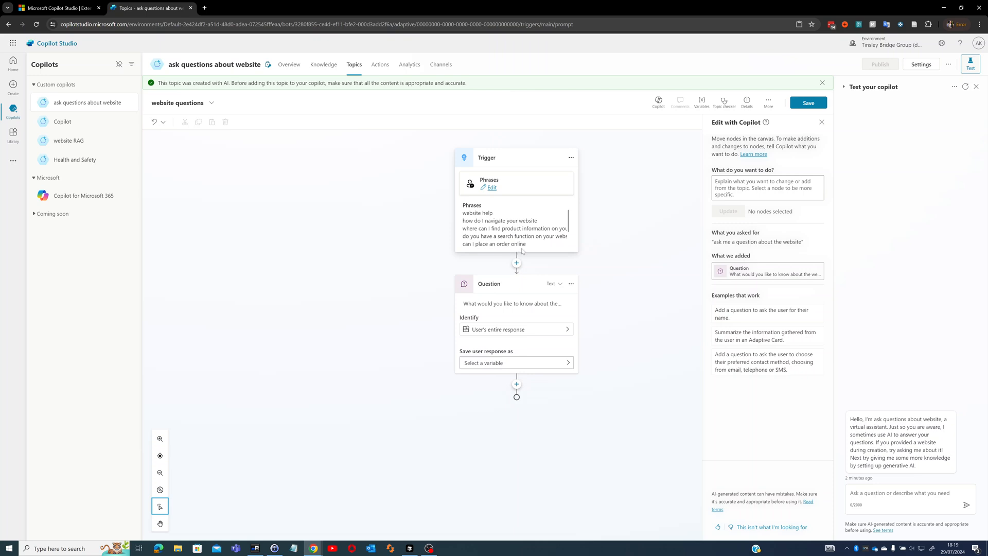
Add "website" to the topic's trigger phrases.
{"action": "left_click", "coordinate": [492, 188]}
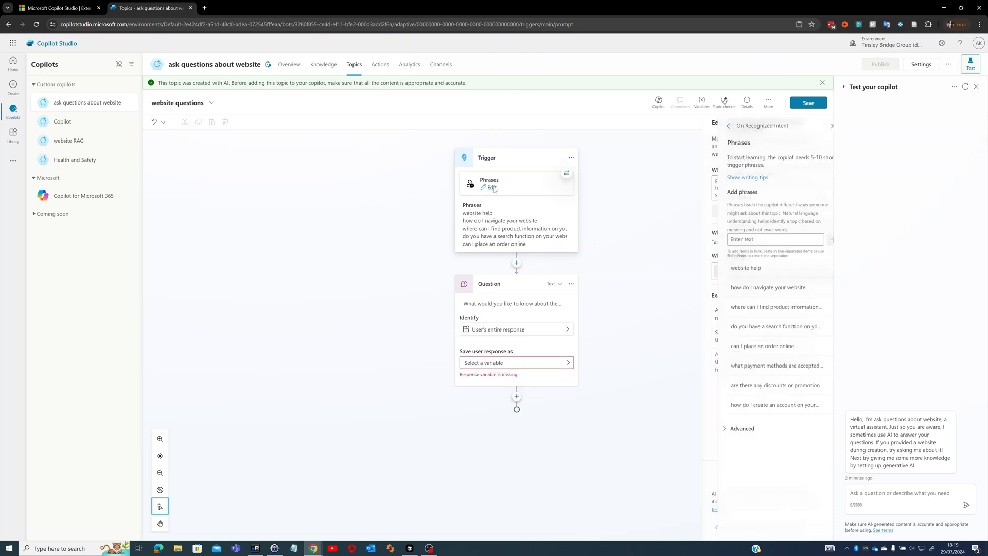
{"action": "left_click", "coordinate": [759, 225]}
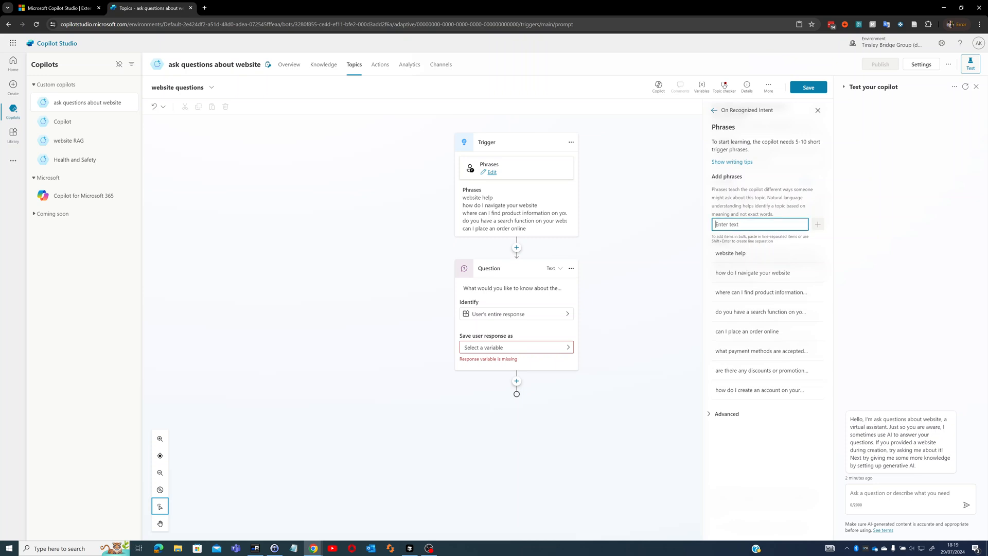
{"action": "type", "text": "website"}
{"action": "left_click", "coordinate": [818, 224]}
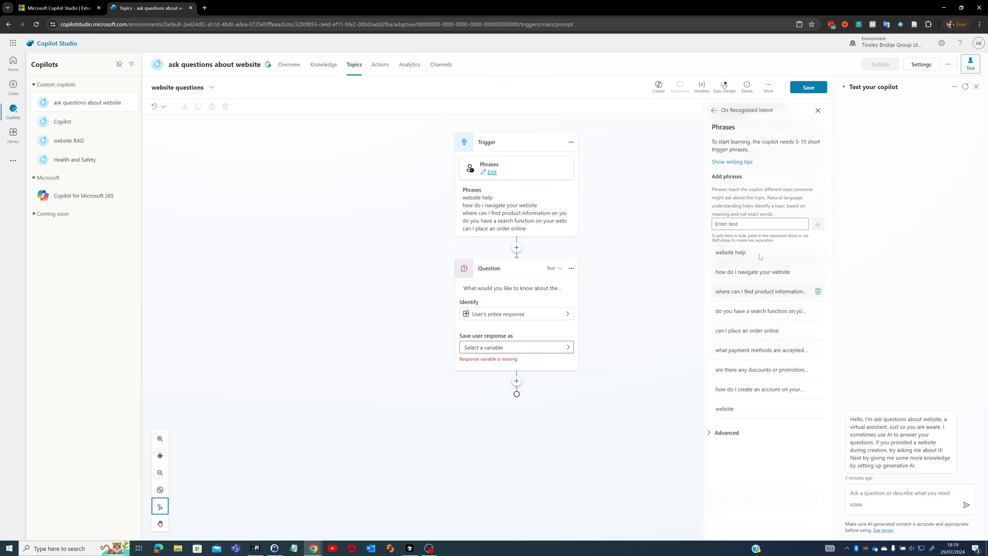
Filter the variable choices to String and create a new custom variable to save the question node's user response.
{"action": "left_click", "coordinate": [512, 281]}
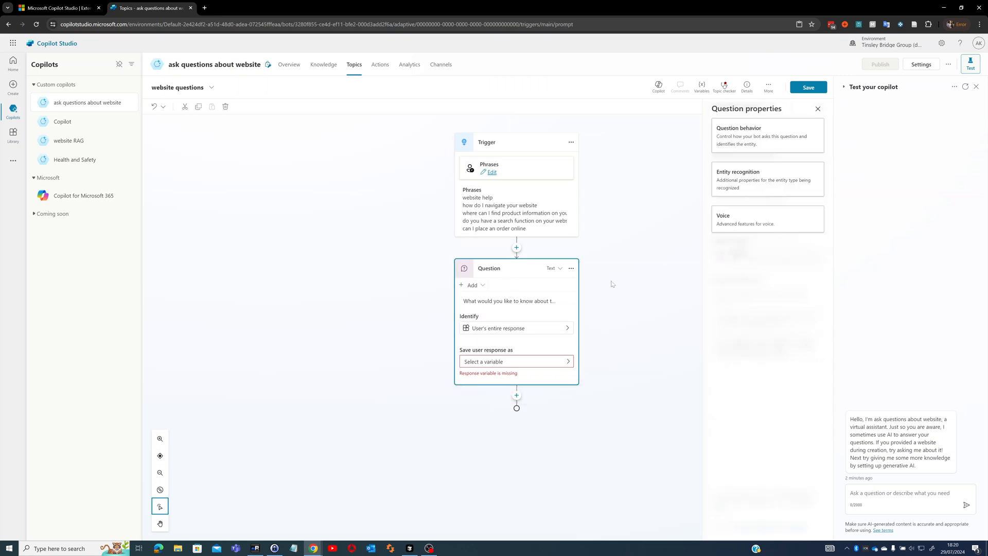
{"action": "left_click", "coordinate": [598, 329]}
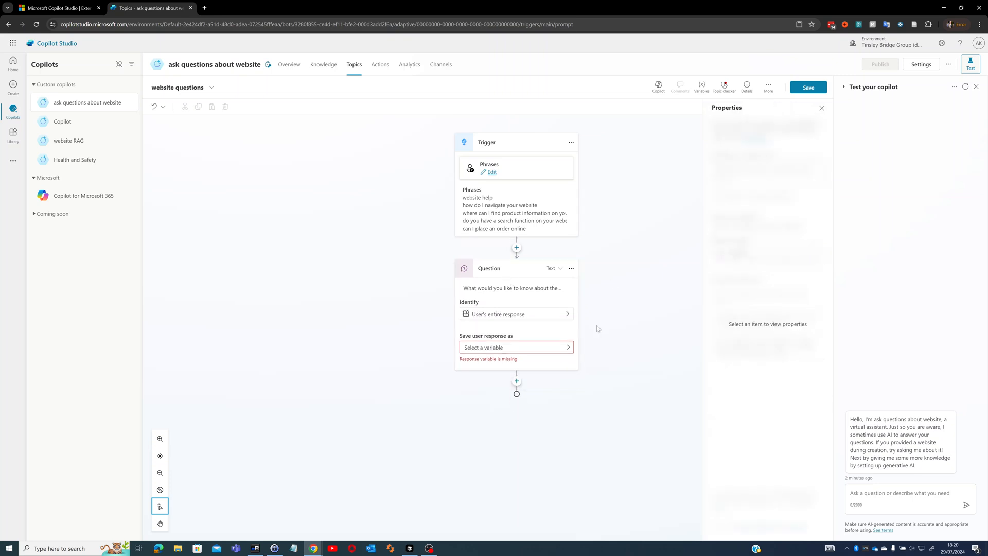
{"action": "left_click", "coordinate": [568, 346]}
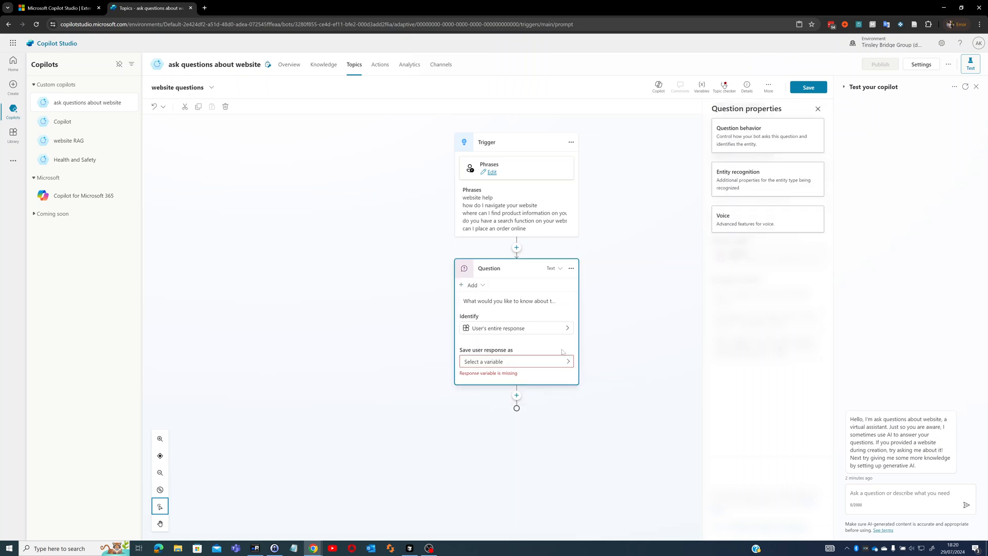
{"action": "left_click", "coordinate": [566, 362]}
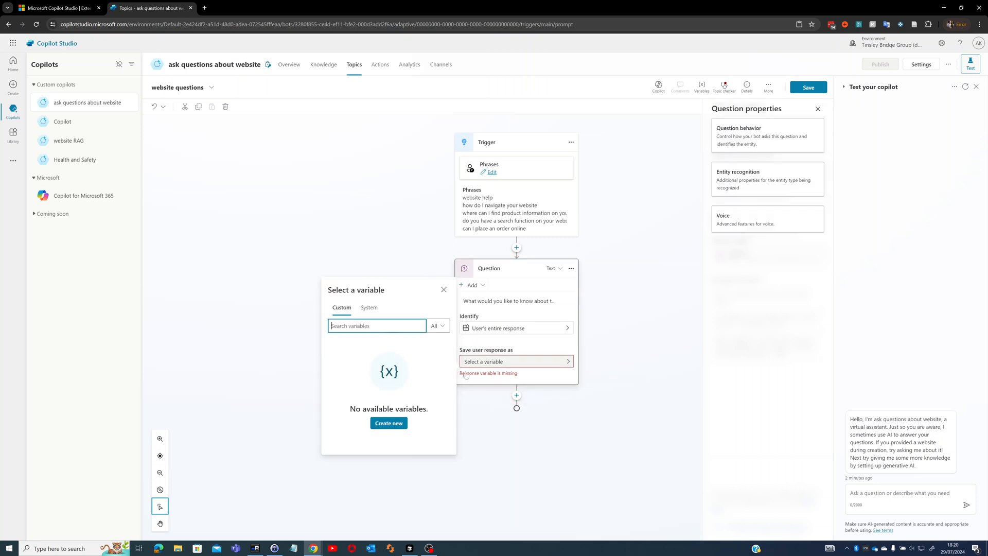
{"action": "left_click", "coordinate": [435, 326]}
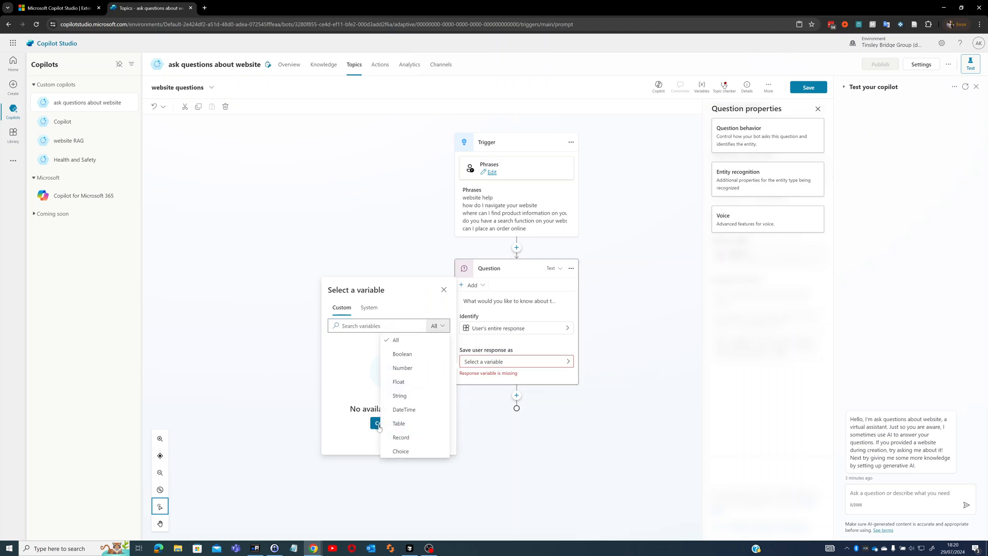
{"action": "left_click", "coordinate": [400, 396]}
{"action": "left_click", "coordinate": [360, 326]}
{"action": "type", "text": "dfm,dfm,df"}
{"action": "key", "text": "BackSpace"}
{"action": "key", "text": "BackSpace"}
{"action": "key", "text": "BackSpace"}
{"action": "key", "text": "BackSpace"}
{"action": "key", "text": "BackSpace"}
{"action": "key", "text": "BackSpace"}
{"action": "key", "text": "BackSpace"}
{"action": "key", "text": "BackSpace"}
{"action": "key", "text": "BackSpace"}
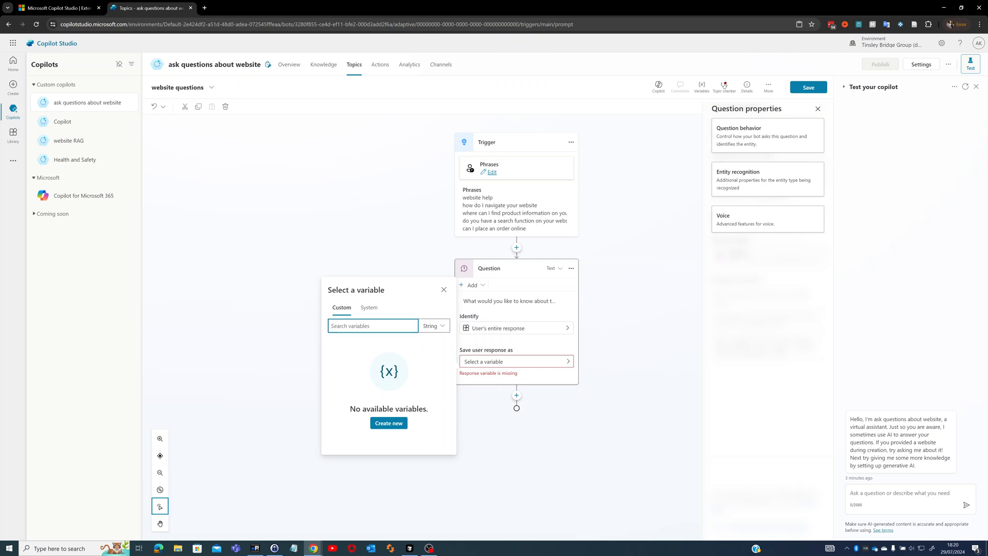
{"action": "type", "text": "qjerh"}
{"action": "key", "text": "BackSpace"}
{"action": "key", "text": "BackSpace"}
{"action": "type", "text": "websk query"}
{"action": "left_click", "coordinate": [394, 427]}
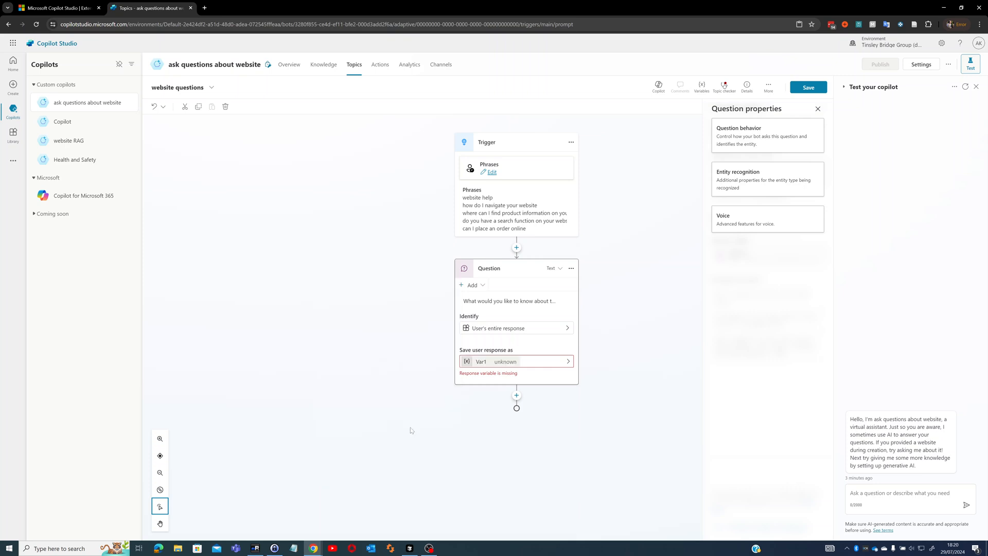
{"action": "left_click", "coordinate": [518, 400]}
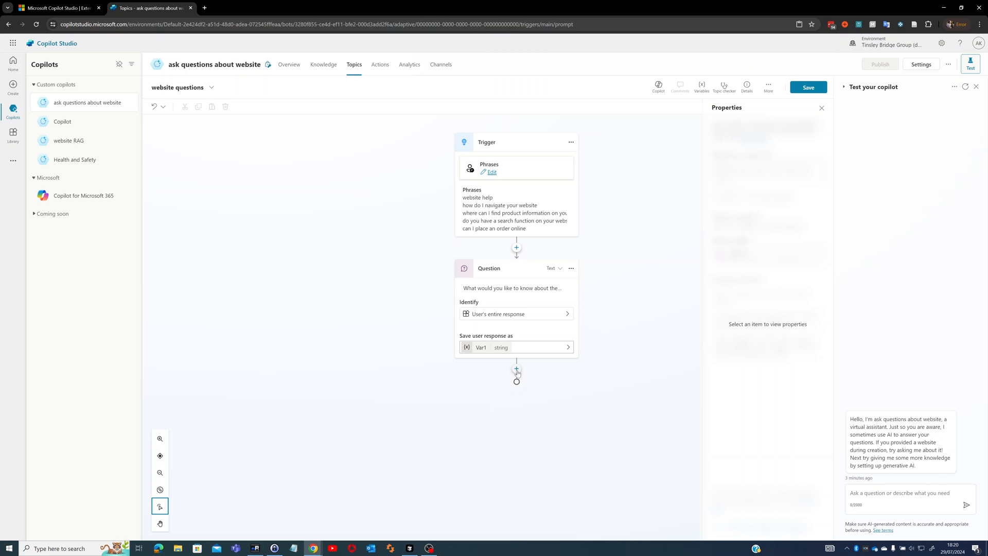
{"action": "left_click", "coordinate": [517, 370]}
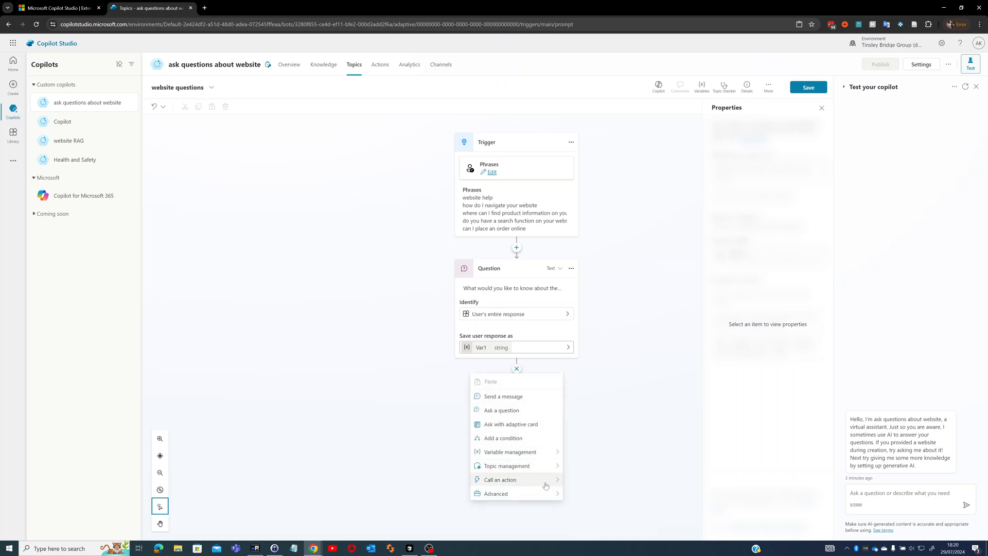
{"action": "mouse_move", "coordinate": [548, 495]}
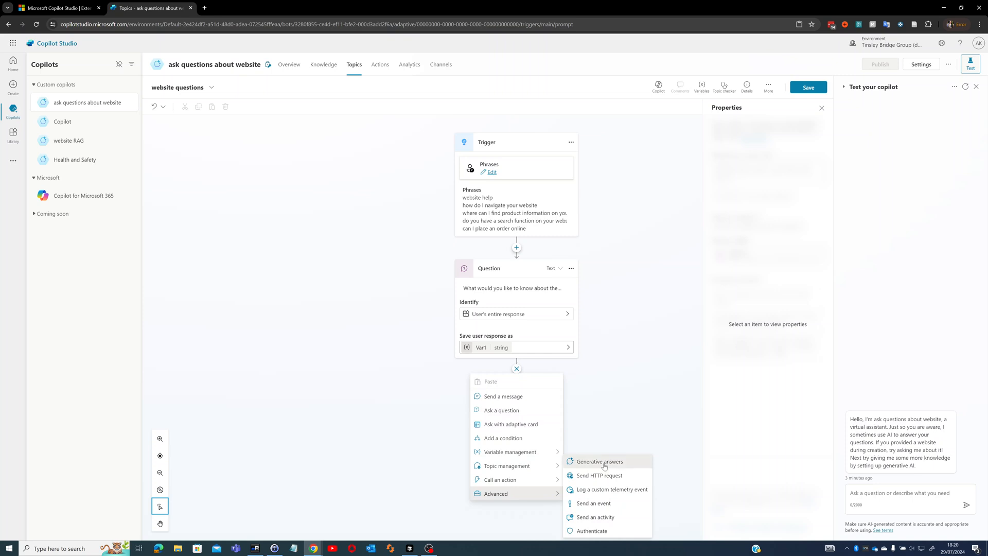
{"action": "left_click", "coordinate": [605, 466]}
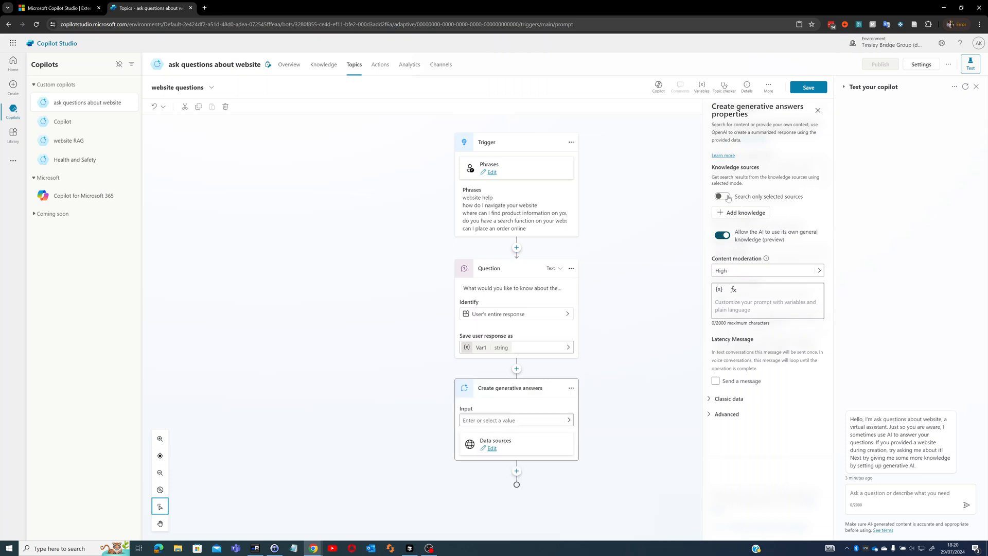
{"action": "left_click", "coordinate": [731, 199]}
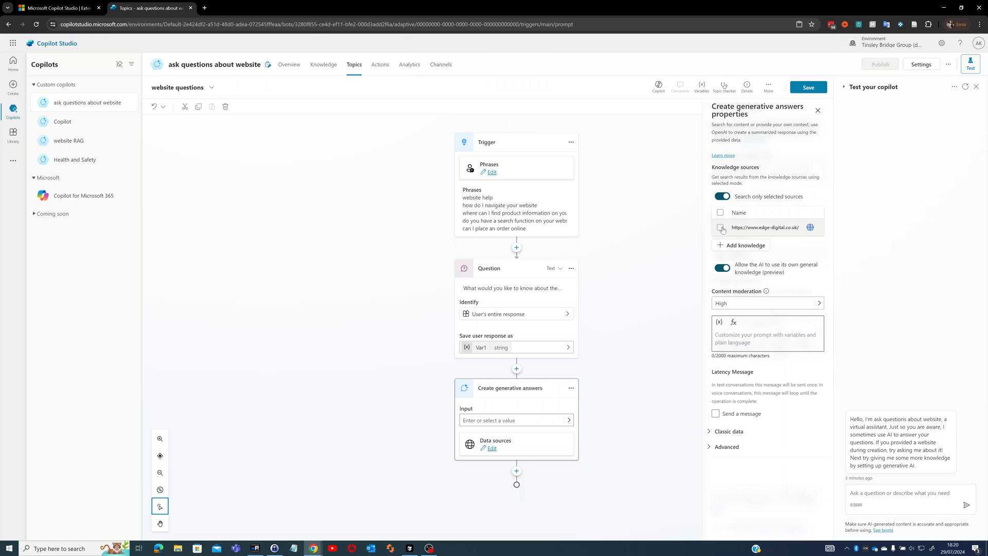
{"action": "left_click", "coordinate": [721, 227]}
{"action": "left_click", "coordinate": [811, 88]}
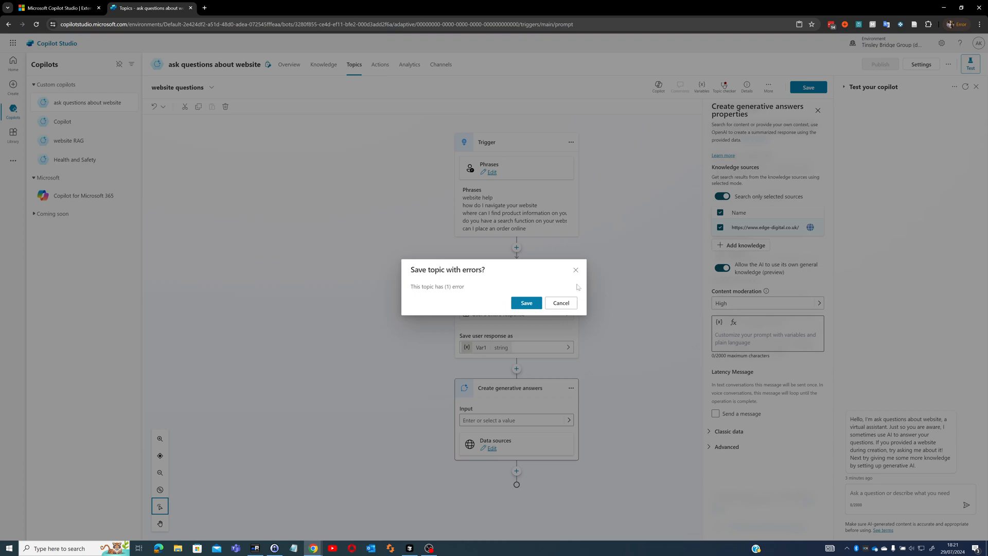
{"action": "left_click", "coordinate": [560, 304]}
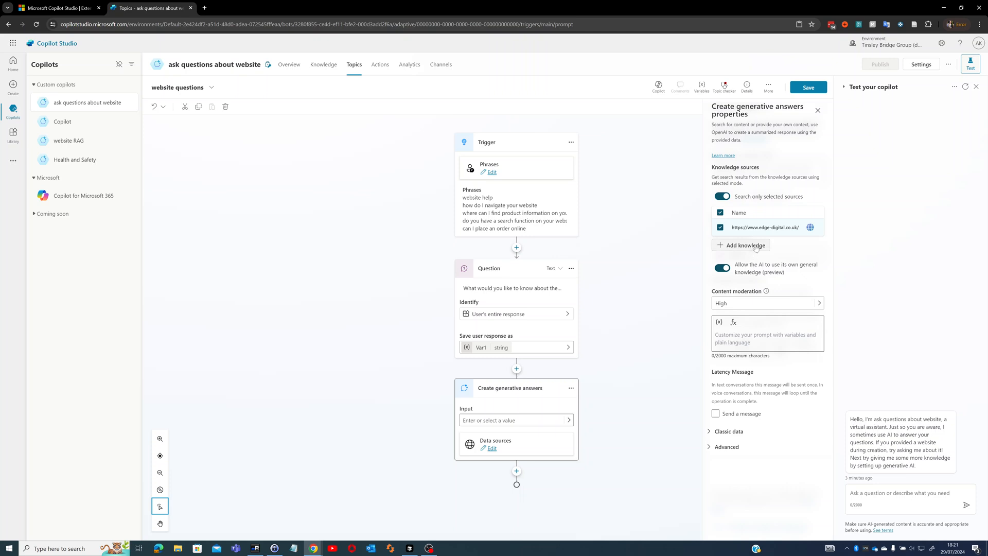
{"action": "left_click", "coordinate": [808, 88]}
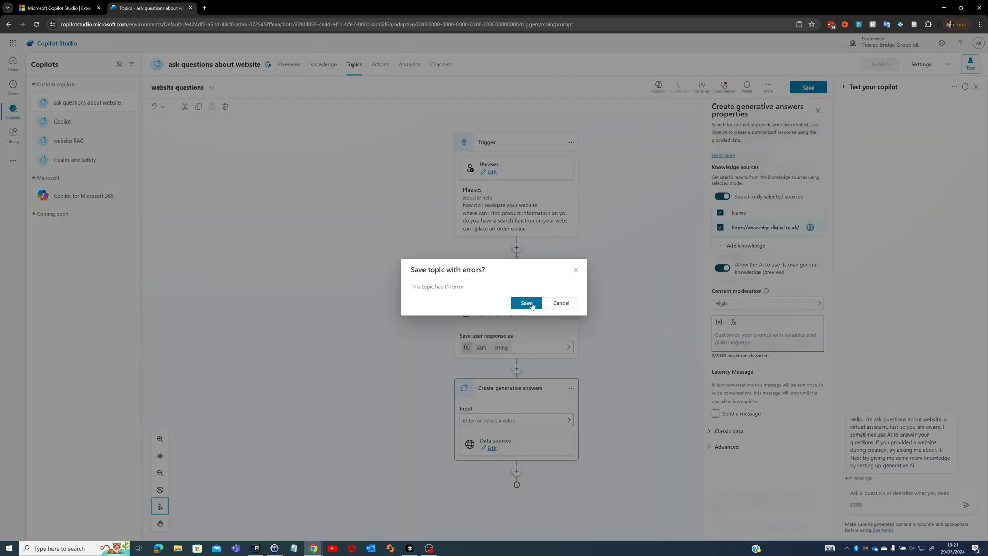
{"action": "left_click", "coordinate": [557, 305]}
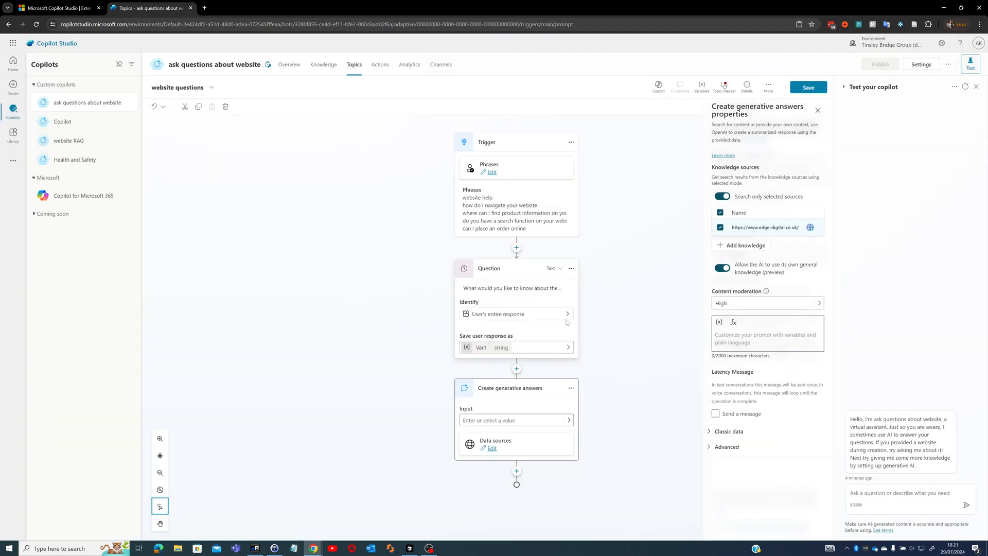
Delete "website" from the topic's trigger phrases and try to save the topic.
{"action": "left_click_drag", "start_coordinate": [569, 208], "coordinate": [573, 234]}
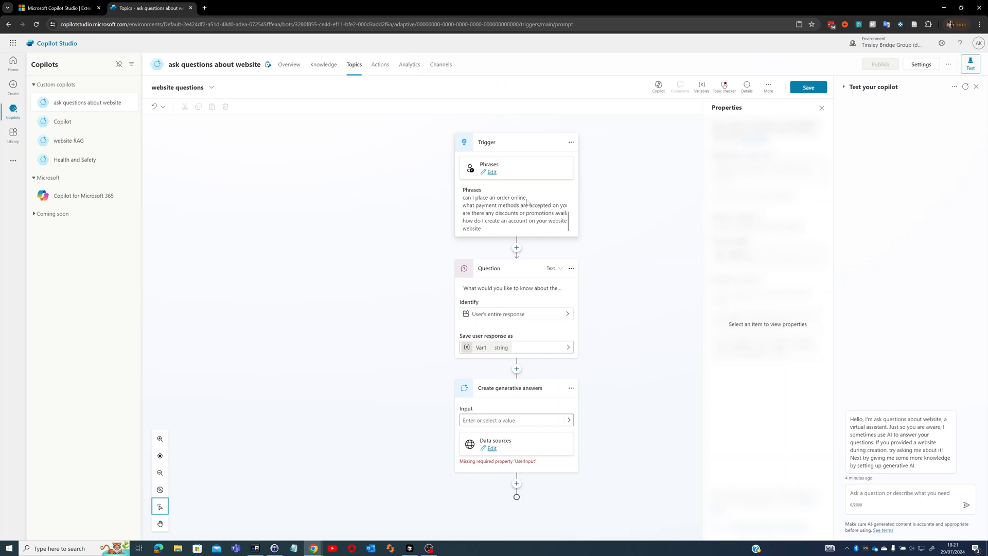
{"action": "left_click", "coordinate": [491, 173]}
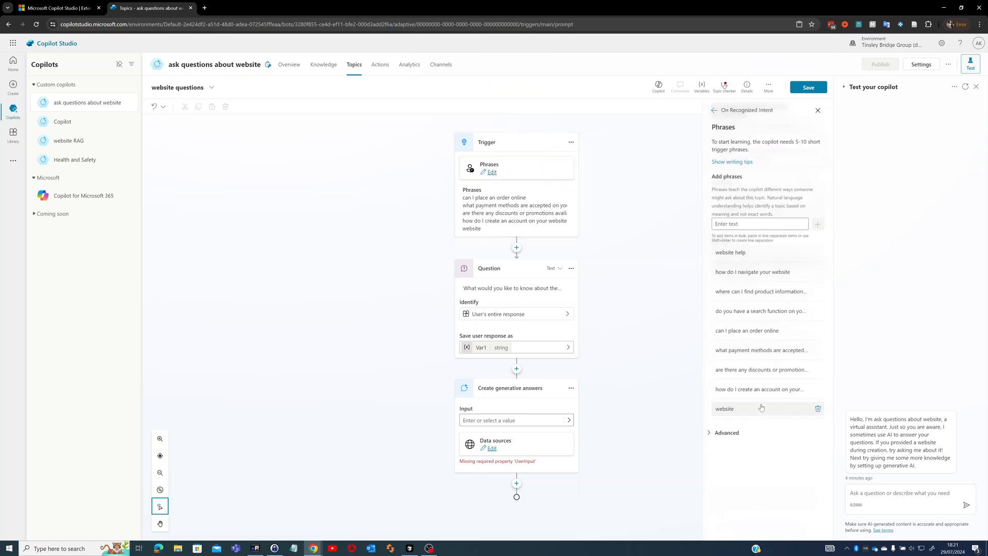
{"action": "left_click", "coordinate": [818, 410]}
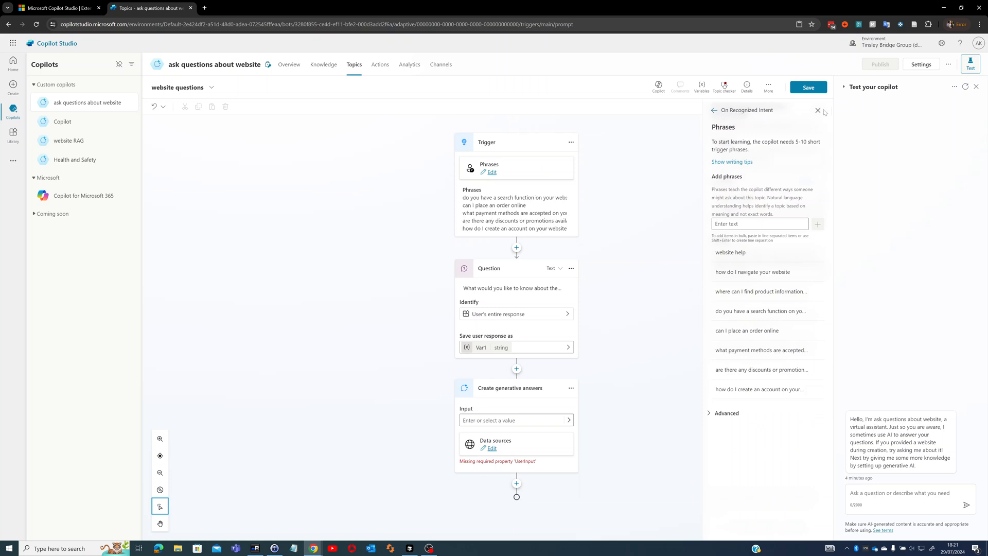
{"action": "left_click", "coordinate": [806, 88]}
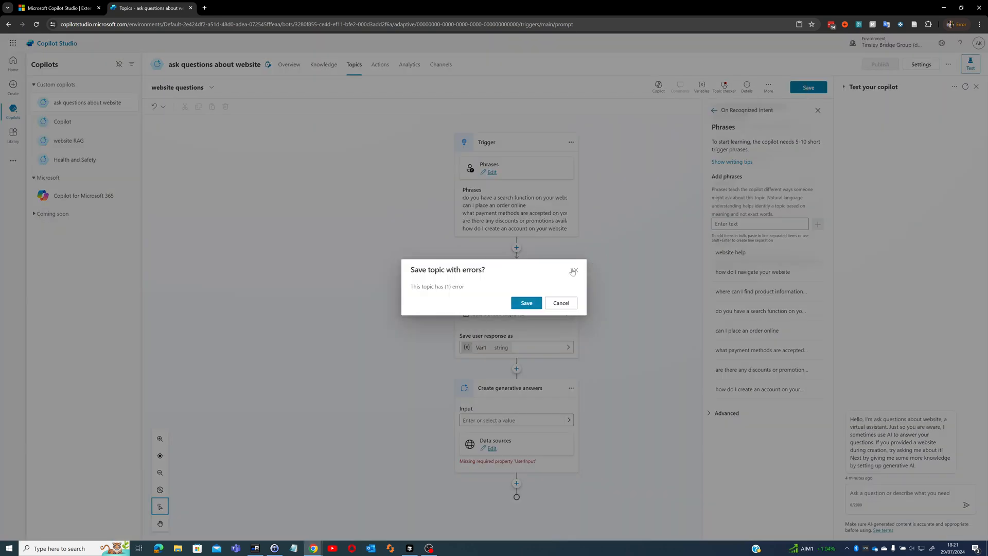
{"action": "left_click", "coordinate": [564, 305]}
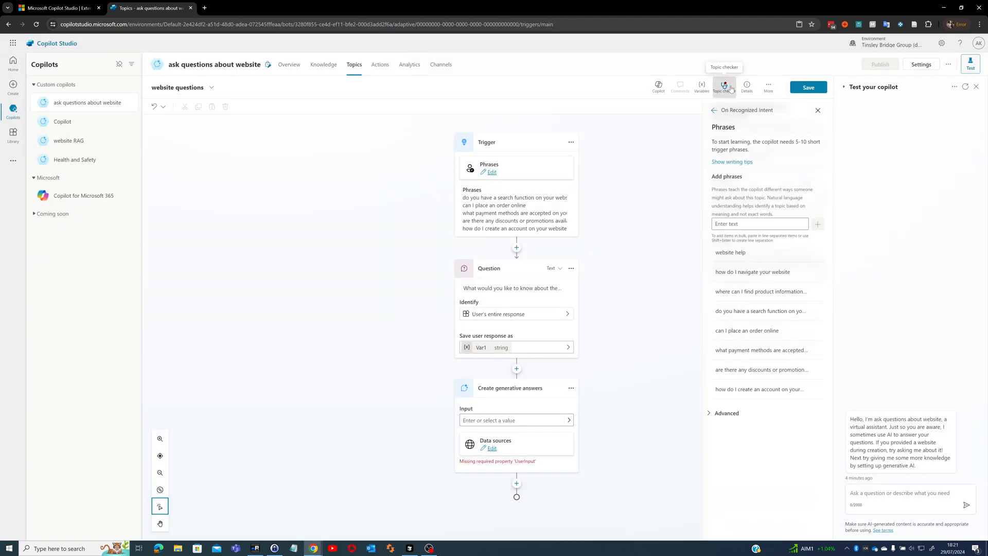
Check the topic for errors and review the properties of the generative answers node it points to.
{"action": "left_click", "coordinate": [732, 89]}
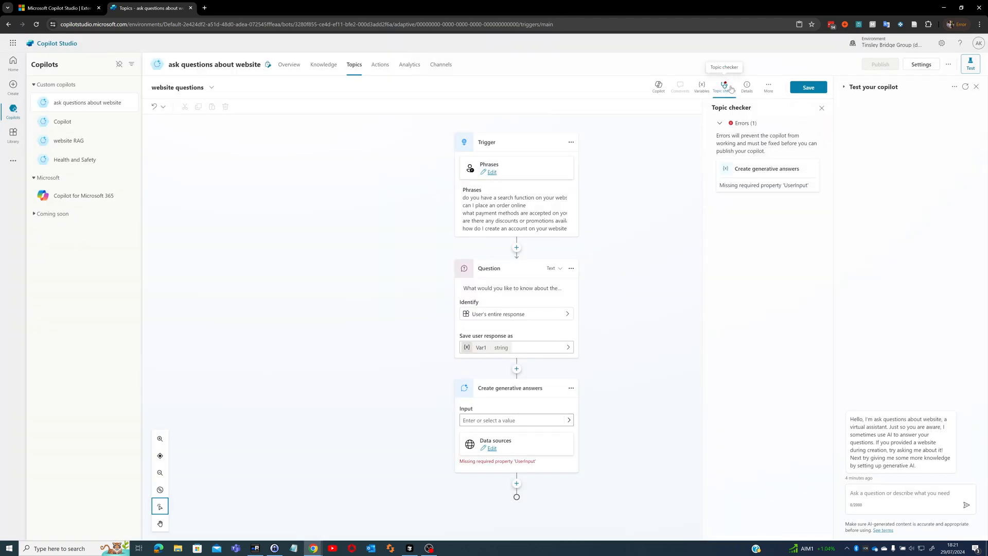
{"action": "left_click", "coordinate": [769, 180]}
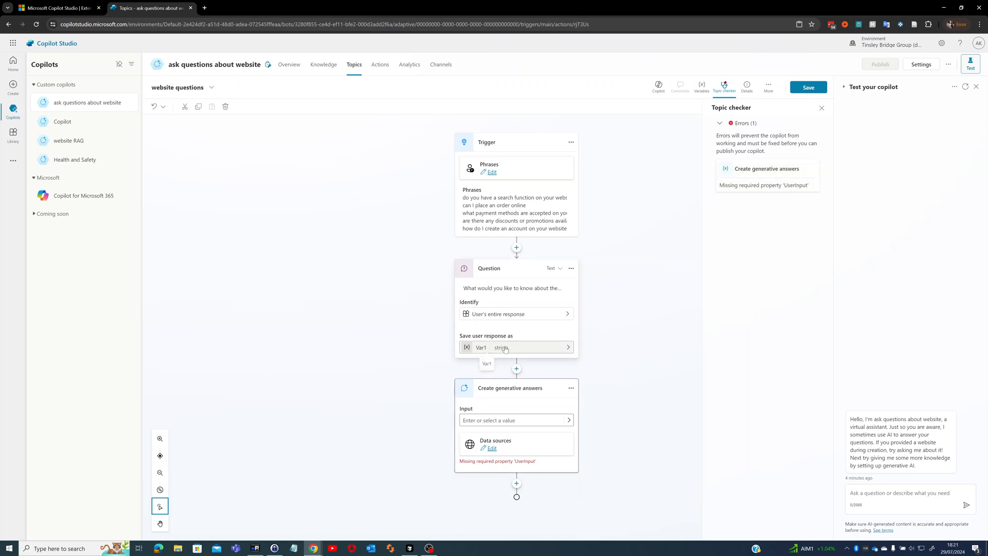
{"action": "left_click", "coordinate": [524, 315]}
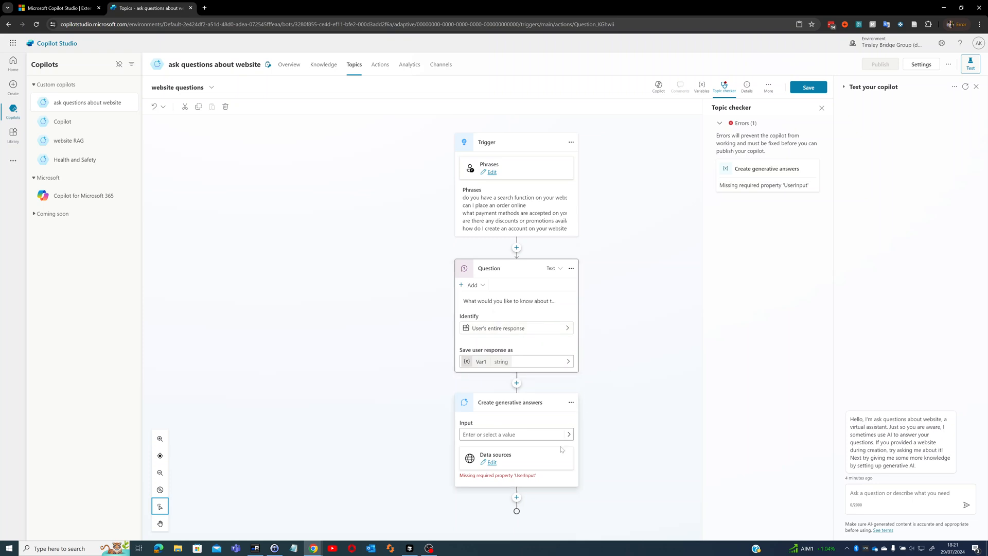
{"action": "left_click", "coordinate": [539, 459]}
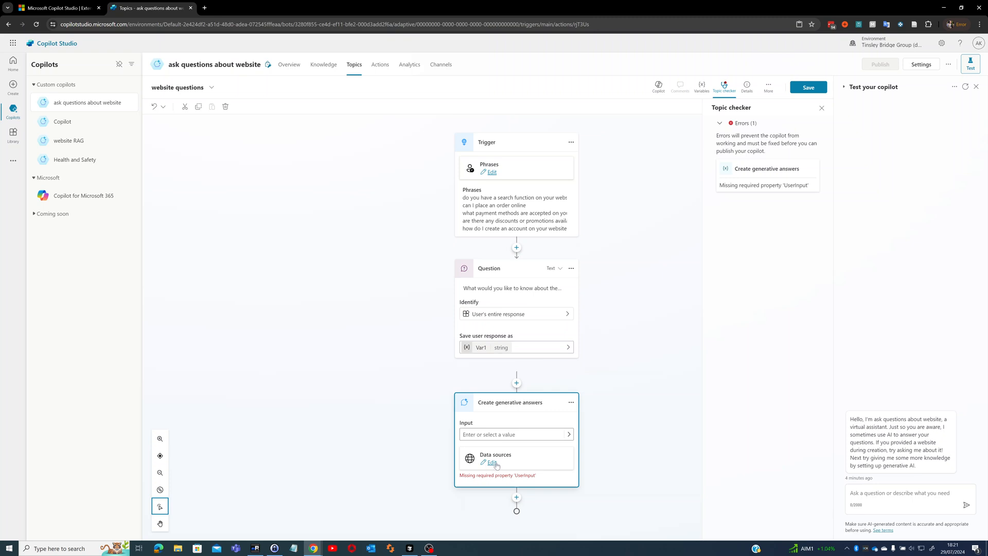
{"action": "left_click", "coordinate": [493, 464]}
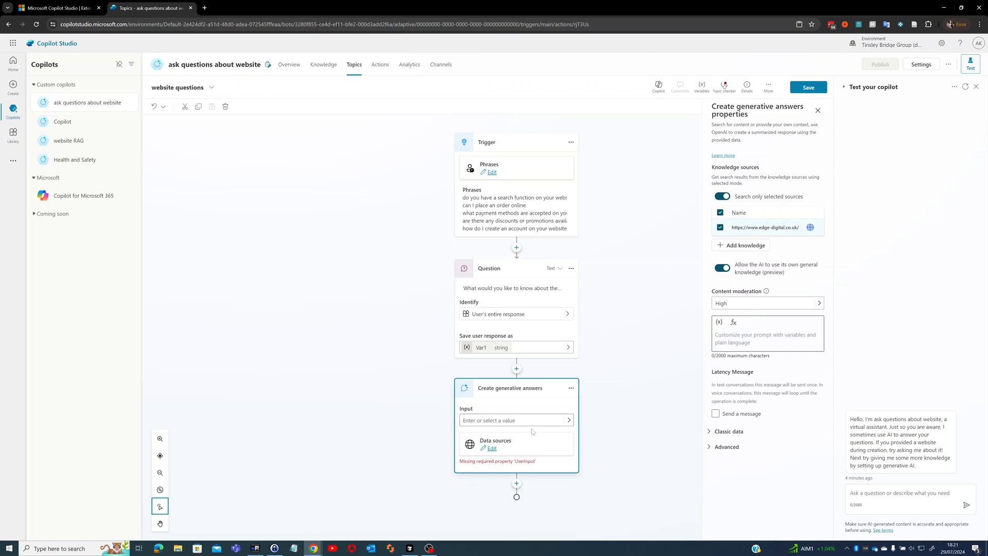
Set the generative answers node's input to the Var1 string variable and save the topic despite the error warning.
{"action": "left_click", "coordinate": [570, 421]}
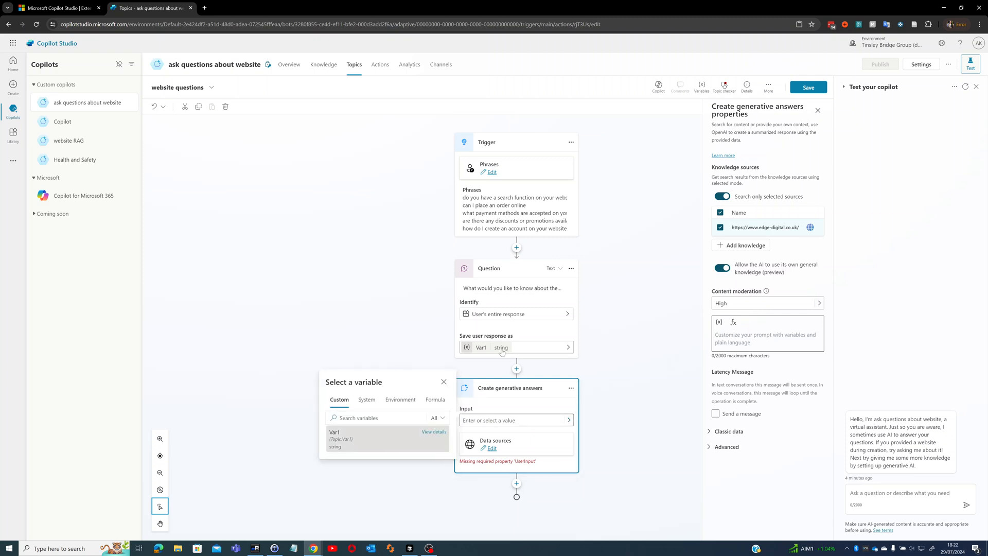
{"action": "left_click", "coordinate": [366, 440]}
{"action": "left_click", "coordinate": [810, 90]}
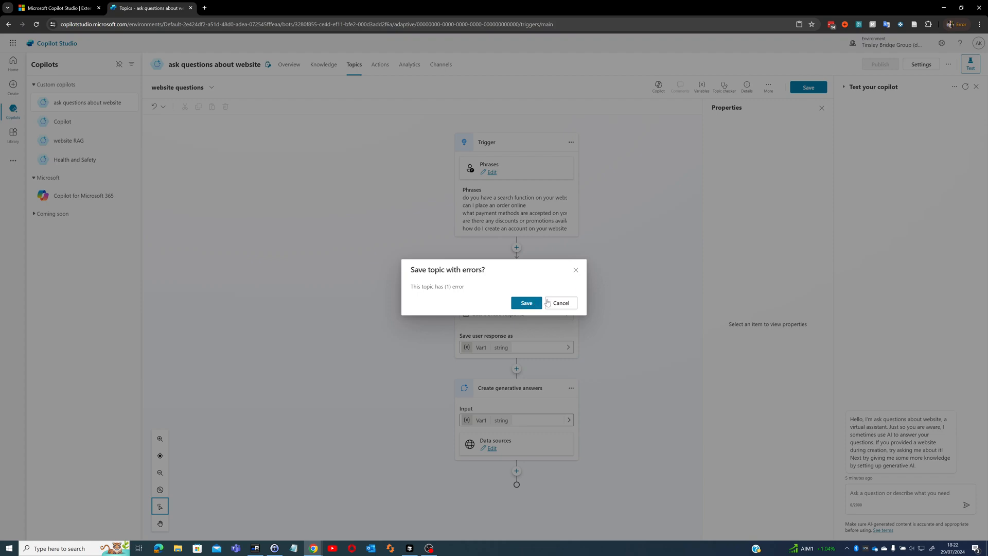
{"action": "left_click", "coordinate": [527, 303]}
{"action": "left_click", "coordinate": [817, 88]}
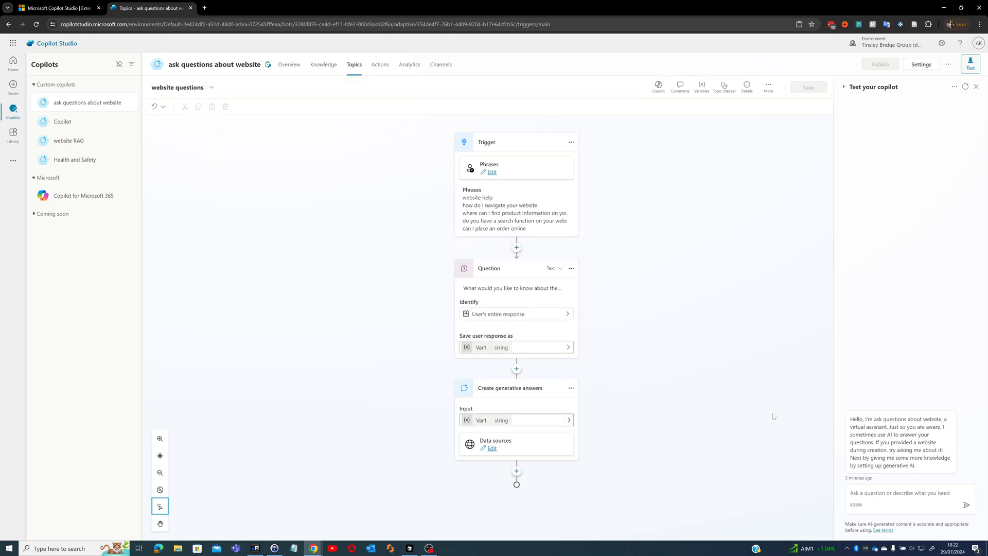
Add "website" to the topic's trigger phrases again and save the topic.
{"action": "left_click", "coordinate": [896, 495]}
{"action": "left_click", "coordinate": [493, 173]}
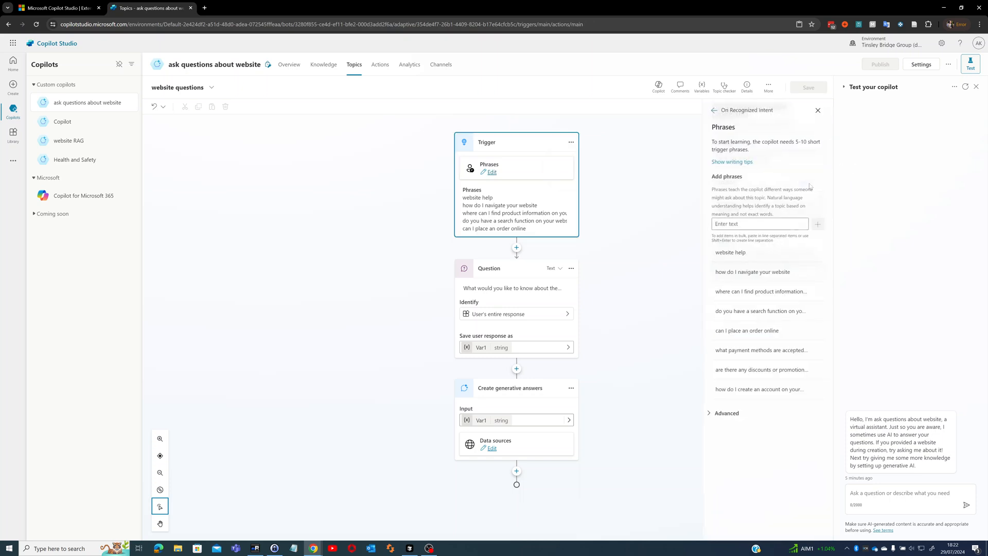
{"action": "left_click", "coordinate": [760, 224]}
{"action": "type", "text": "website"}
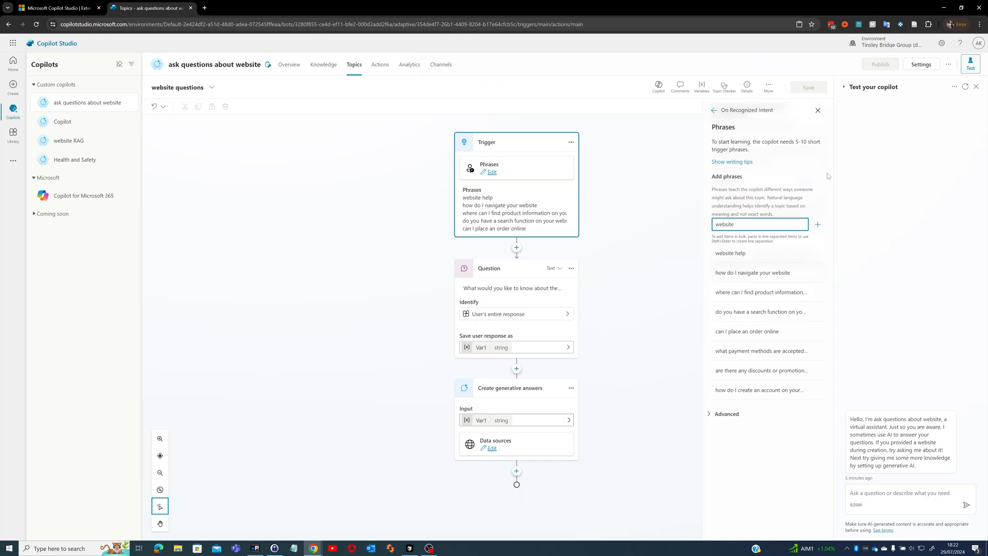
{"action": "left_click", "coordinate": [818, 225]}
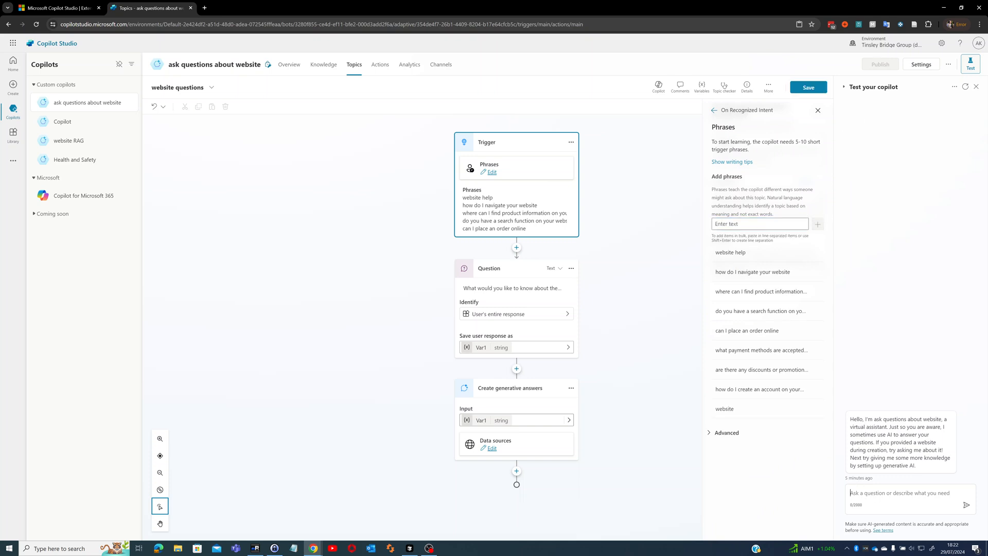
{"action": "left_click", "coordinate": [810, 92]}
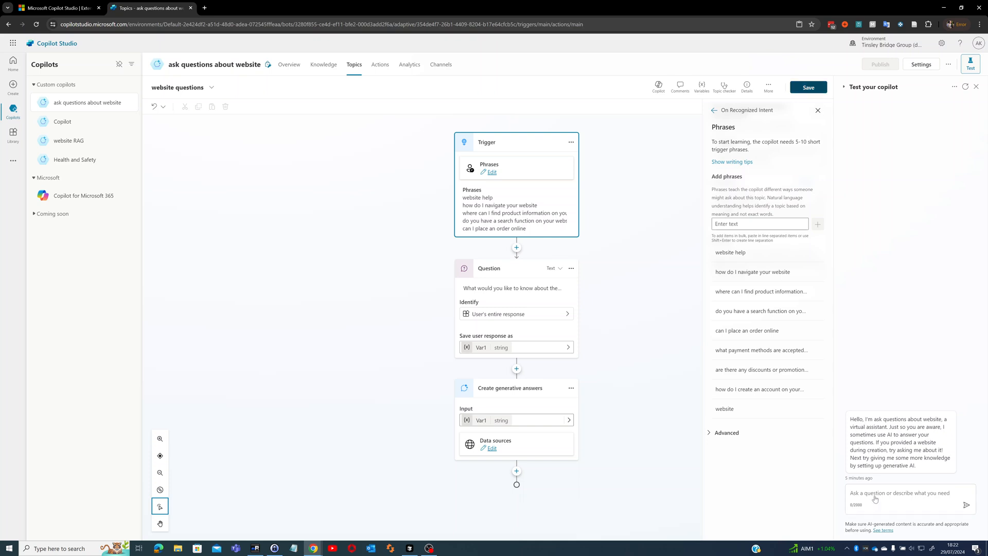
Send the test message "please tell me about your website?" to the copilot.
{"action": "left_click", "coordinate": [895, 494]}
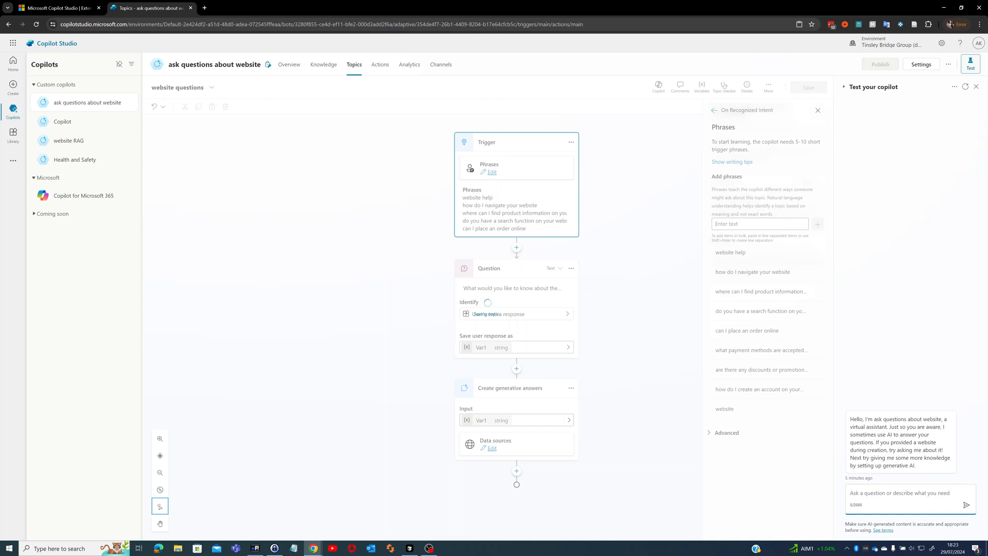
{"action": "type", "text": "please tell me about"}
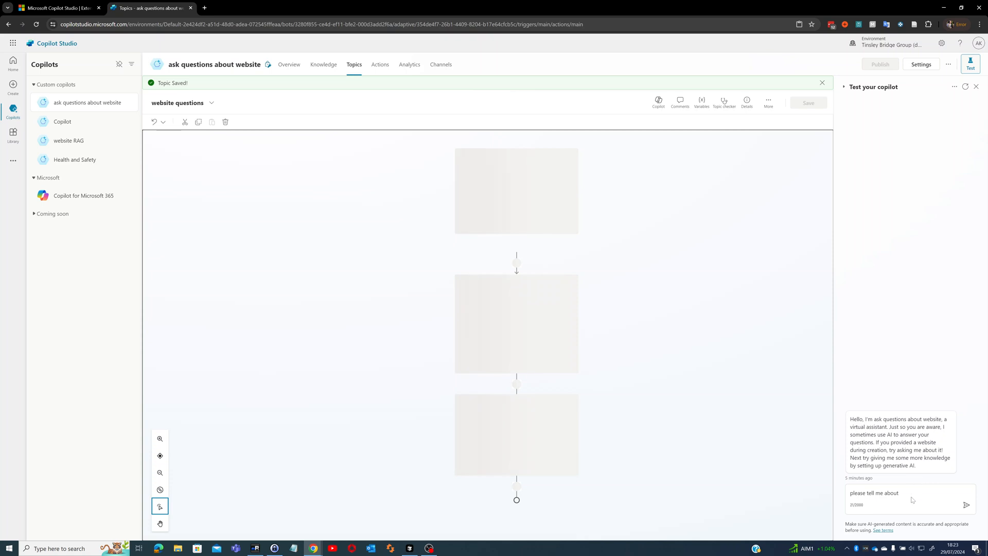
{"action": "type", "text": "your web"}
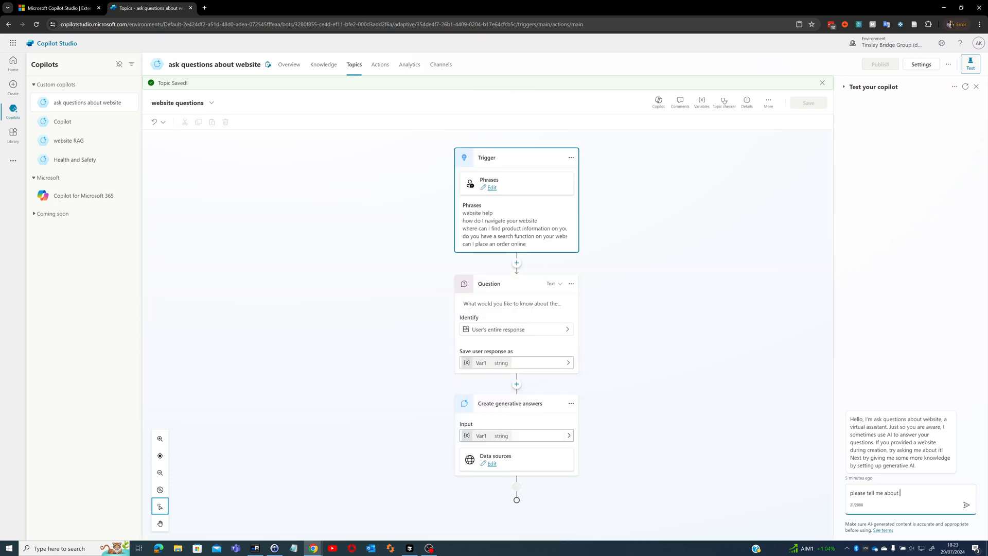
{"action": "type", "text": "site"}
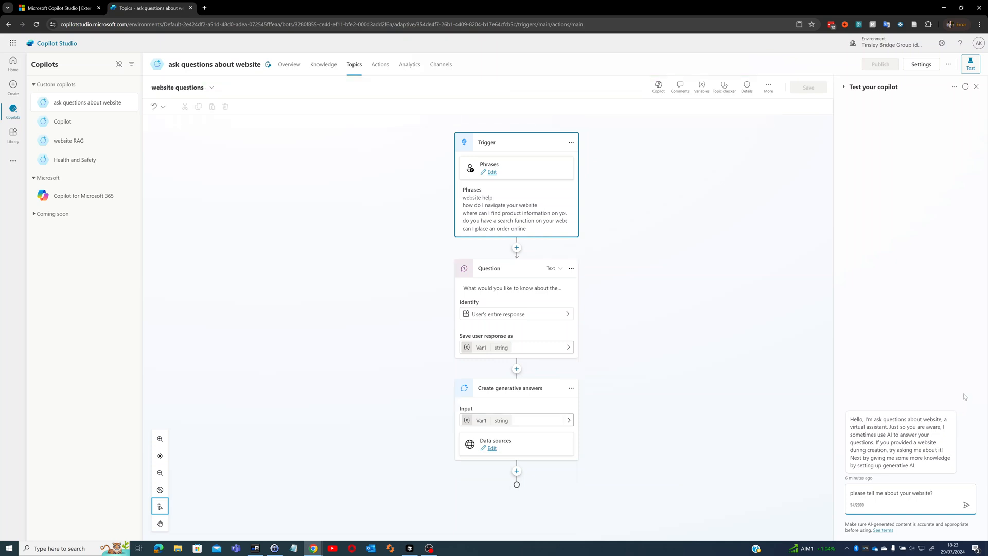
{"action": "left_click", "coordinate": [967, 506]}
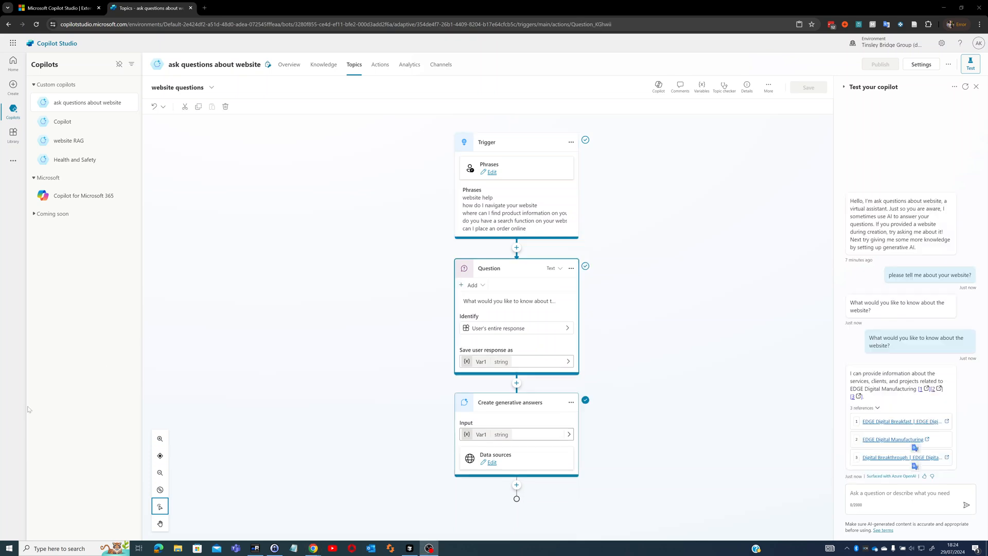
{"action": "key", "text": "alt+Tab"}
{"action": "double_click", "coordinate": [914, 337]}
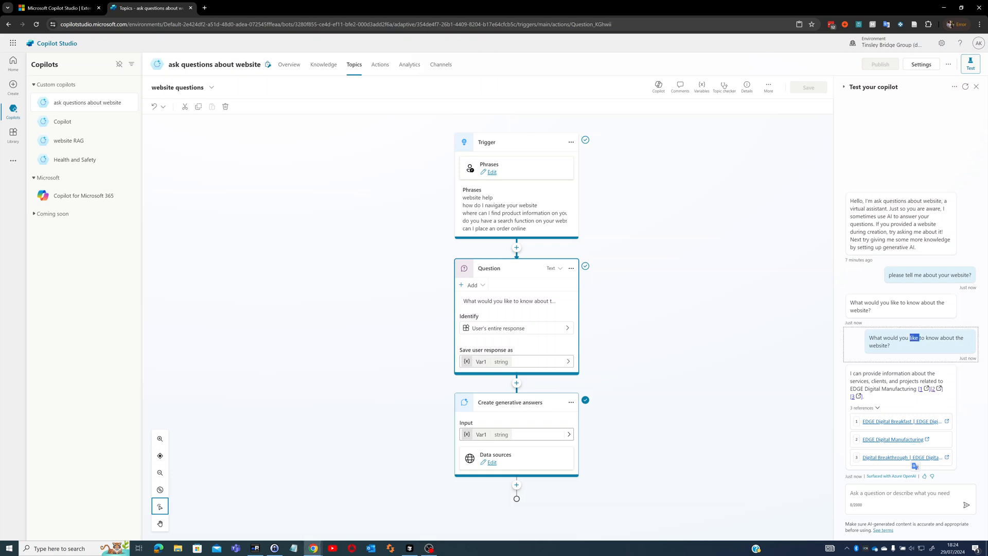
{"action": "triple_click", "coordinate": [914, 337]}
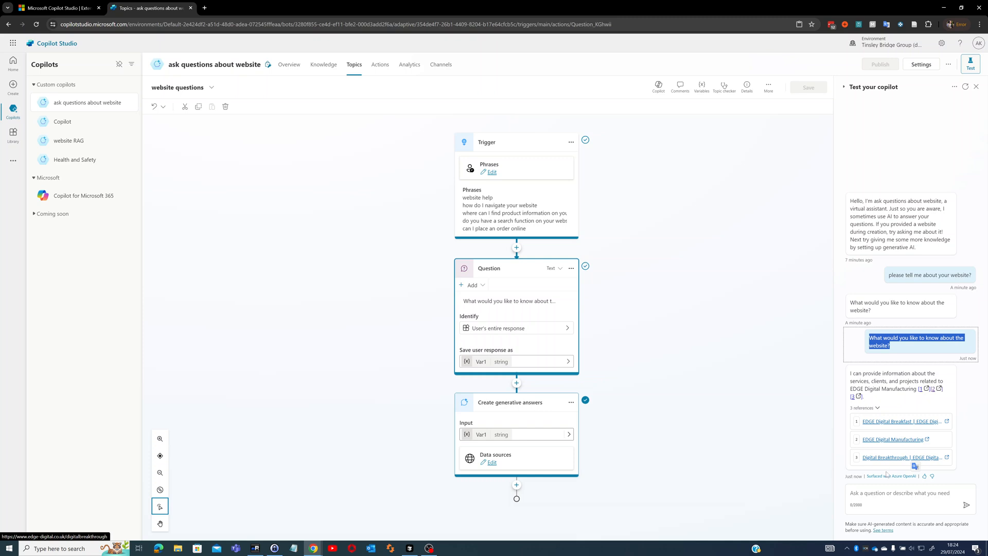
Write the test message "how can you help a manufacturing company?" and correct the spelling of "manufacturing".
{"action": "left_click", "coordinate": [881, 493]}
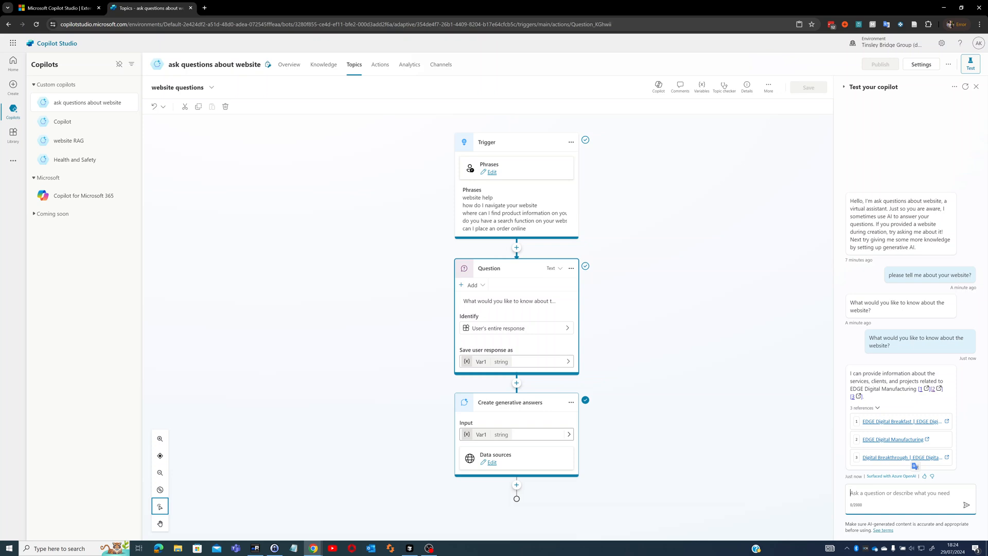
{"action": "type", "text": "how can you yhel"}
{"action": "key", "text": "BackSpace"}
{"action": "key", "text": "BackSpace"}
{"action": "type", "text": "help a manfaucturing compay"}
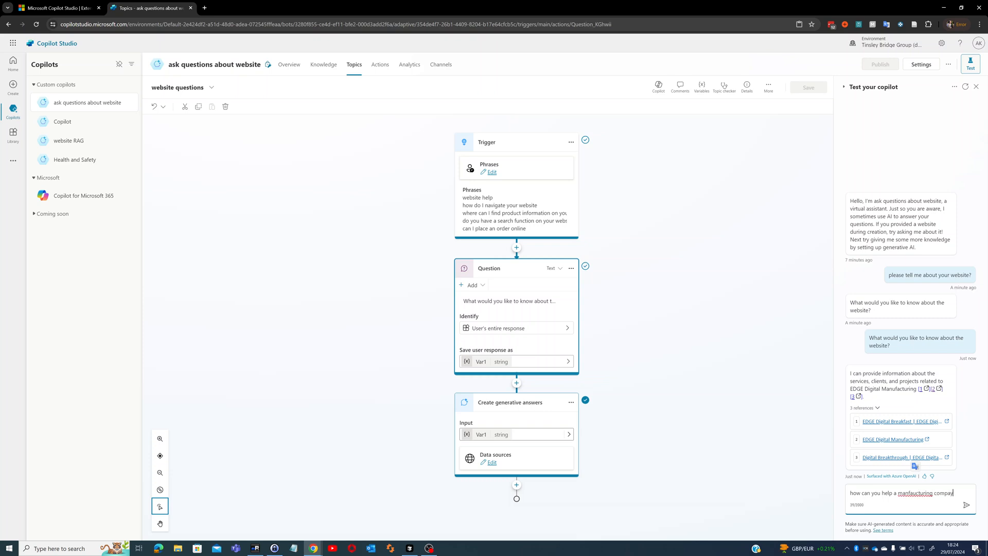
{"action": "type", "text": "ny"}
{"action": "right_click", "coordinate": [924, 496]}
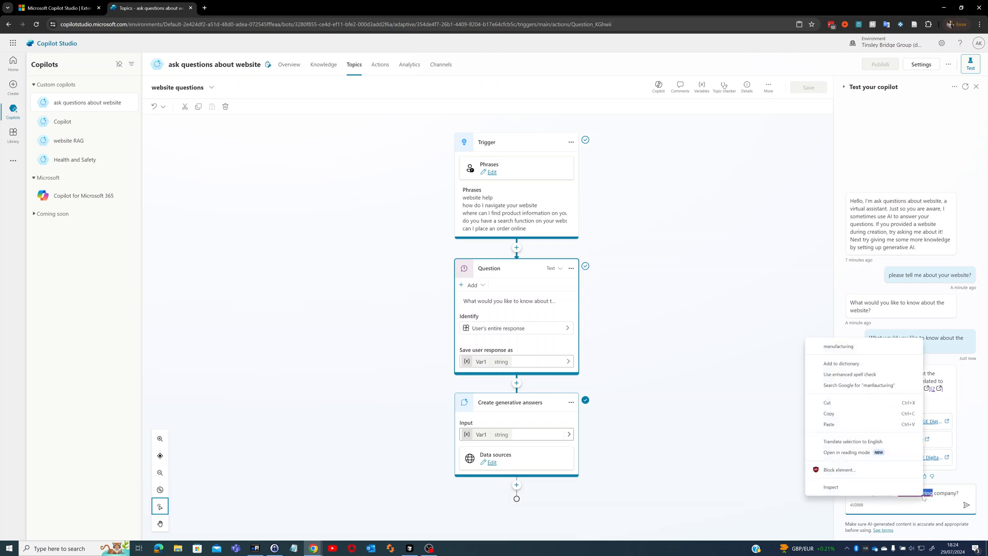
{"action": "left_click", "coordinate": [840, 346]}
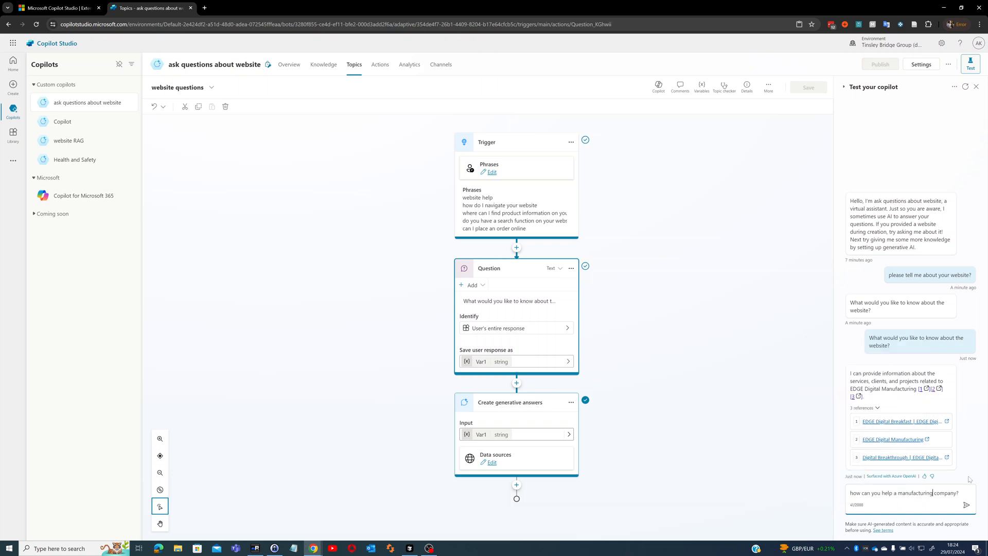
Reword the test message to "how can you the website manufacturing company?" and send it.
{"action": "left_click", "coordinate": [959, 493]}
{"action": "double_click", "coordinate": [888, 493]}
{"action": "type", "text": "the website"}
{"action": "key", "text": "Delete"}
{"action": "key", "text": "Delete"}
{"action": "key", "text": "Return"}
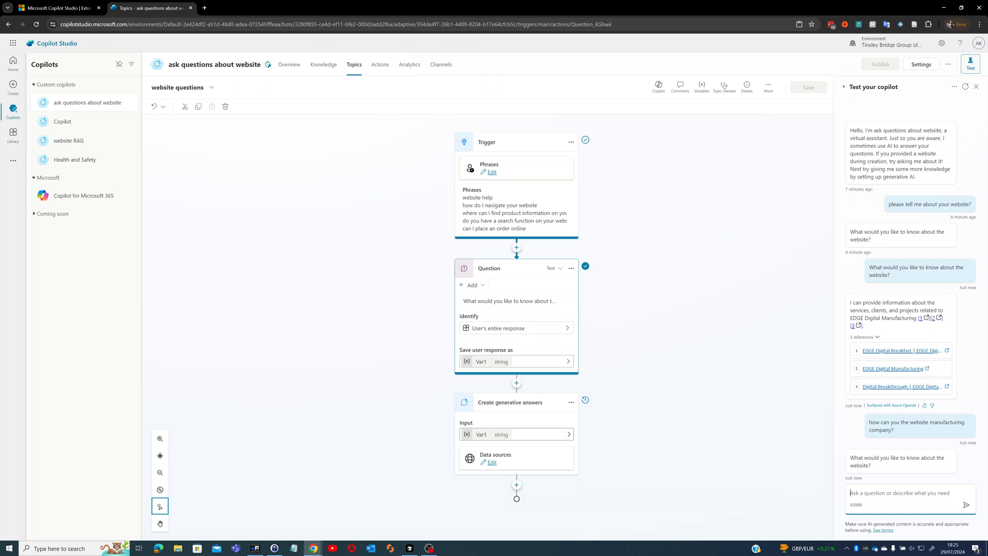
Reply to the copilot's question with "what services you provide?".
{"action": "type", "text": "what services you prod"}
{"action": "key", "text": "BackSpace"}
{"action": "type", "text": "vide?"}
{"action": "key", "text": "Return"}
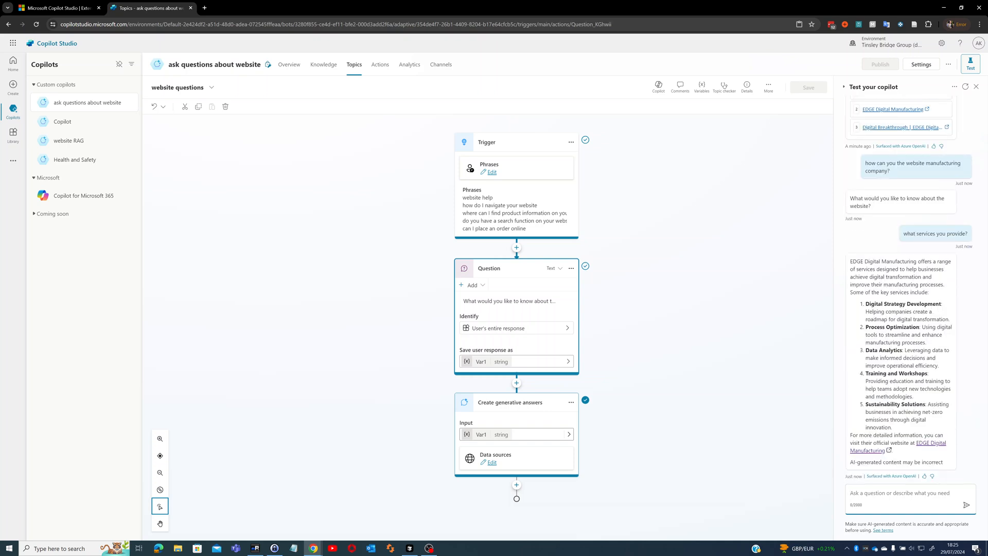
Open the EDGE Digital Manufacturing website linked in the copilot's answer, return to the topic and deselect its node.
{"action": "left_click", "coordinate": [941, 447]}
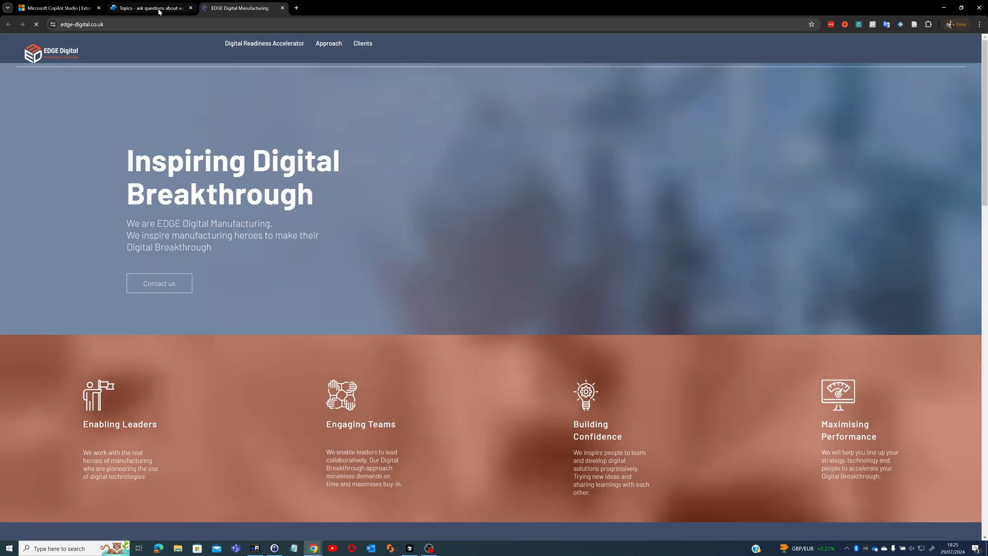
{"action": "left_click", "coordinate": [160, 9]}
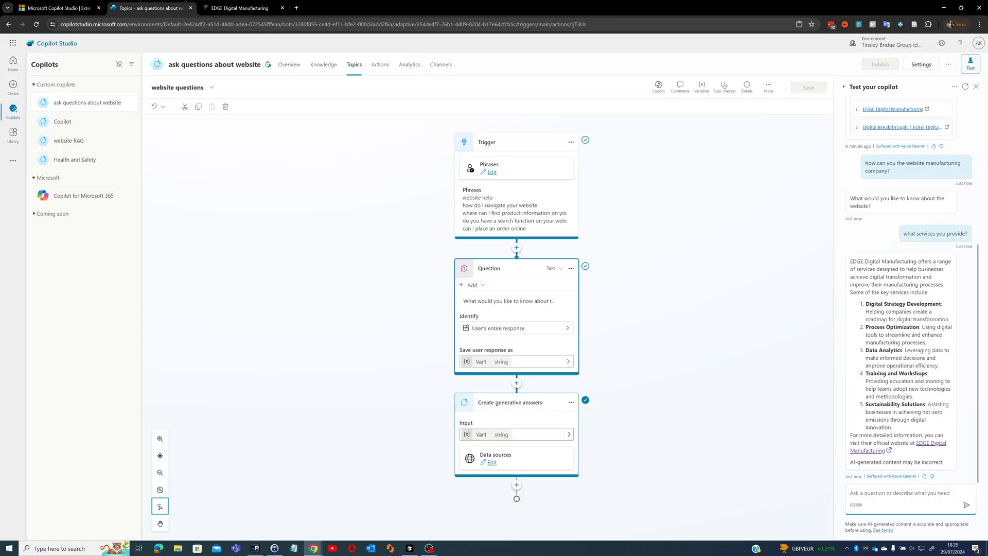
{"action": "left_click", "coordinate": [447, 393]}
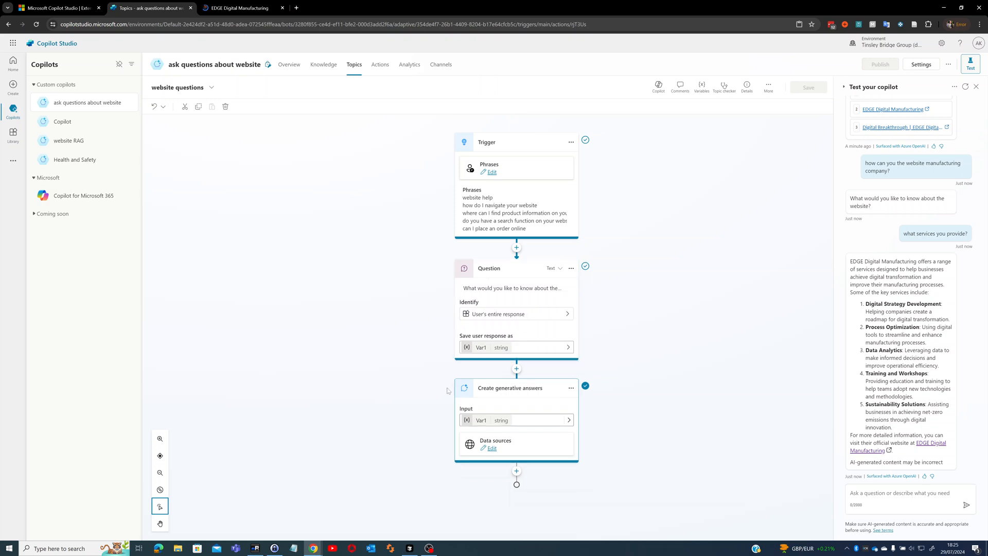